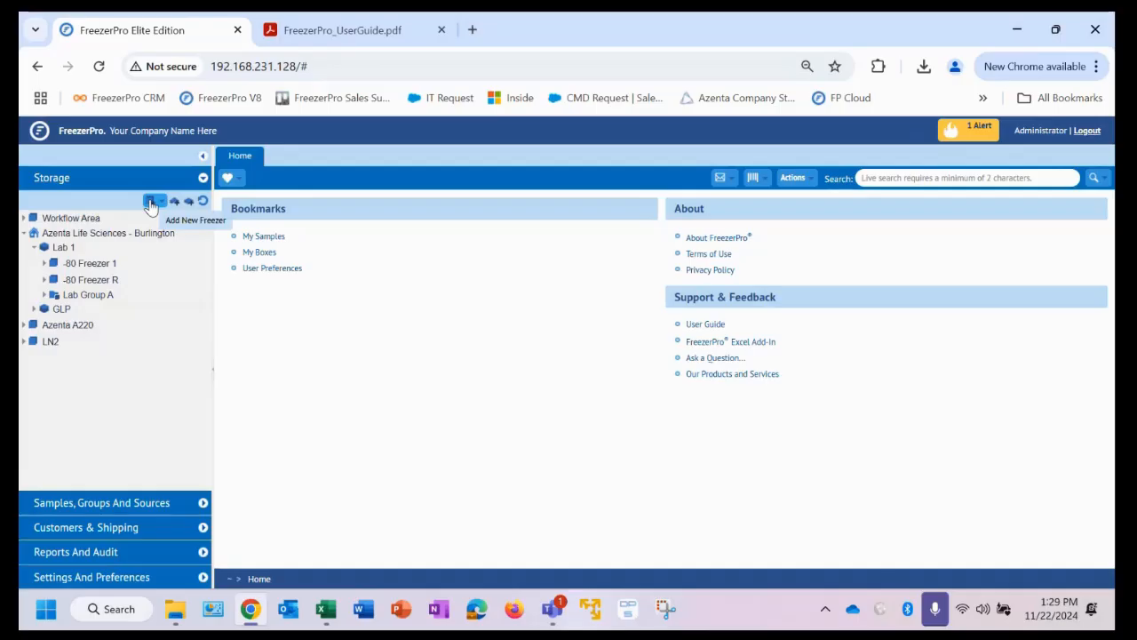
Start adding a new manual freezer to the storage.
left_click(152, 200)
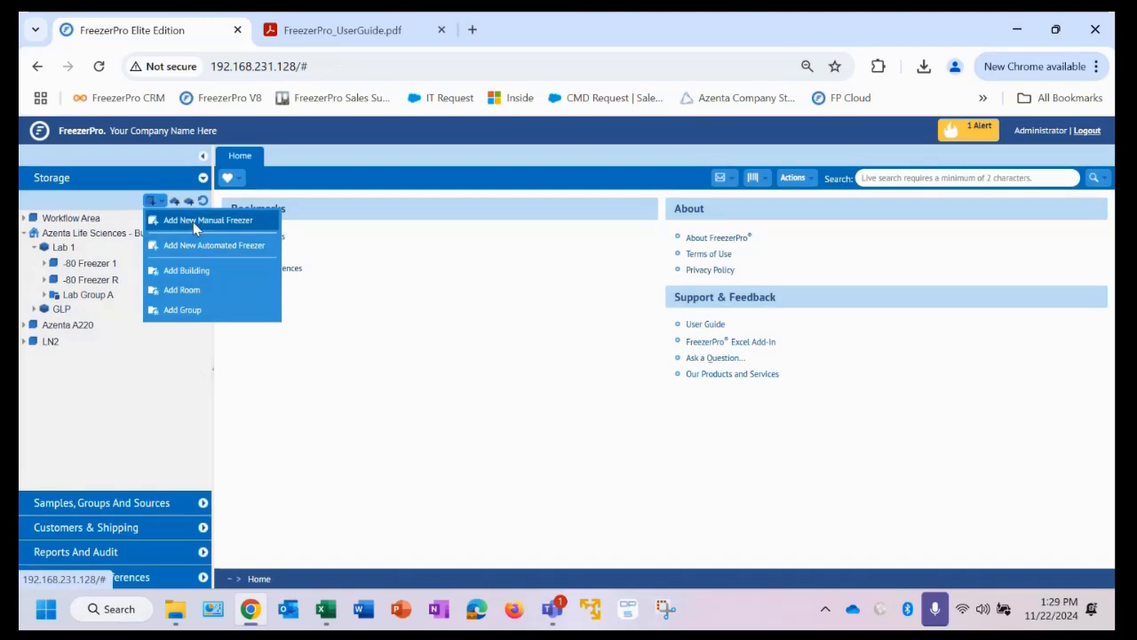
left_click(193, 221)
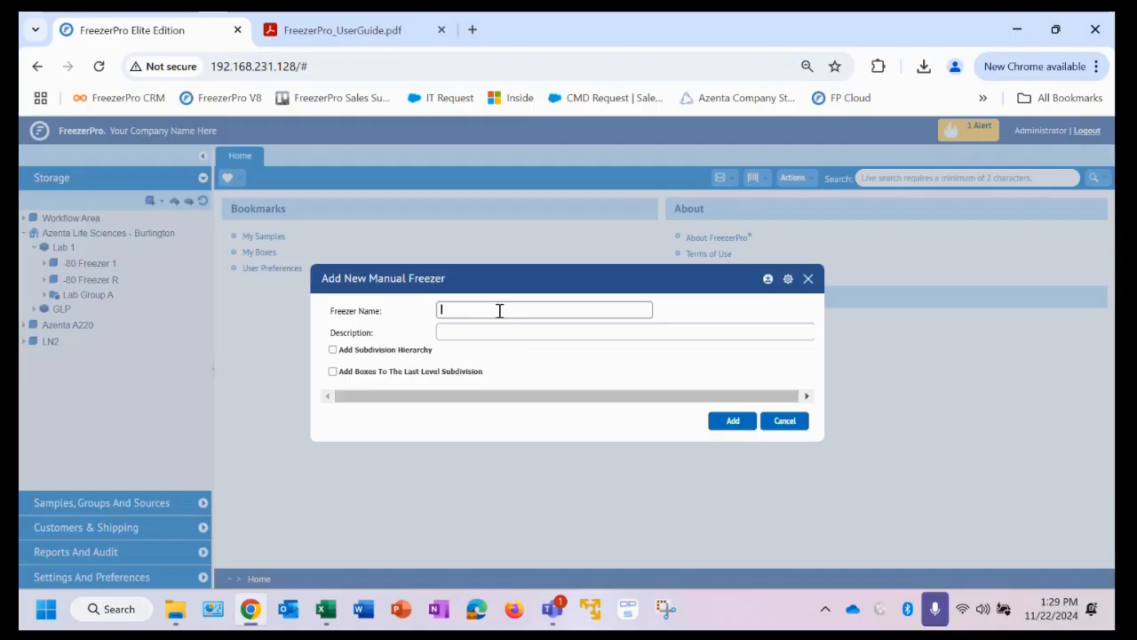
type("Lab Bench")
key("BackSpace")
key("BackSpace")
key("BackSpace")
key("BackSpace")
key("BackSpace")
key("BackSpace")
key("BackSpace")
key("BackSpace")
key("BackSpace")
type("-8")
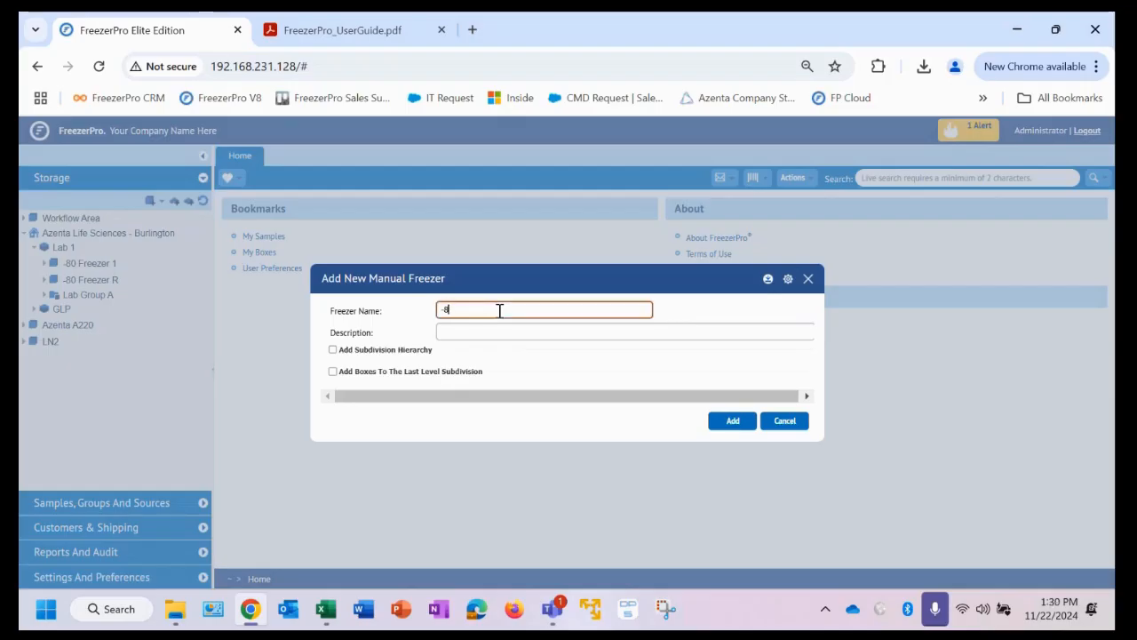
type("0 Freezer")
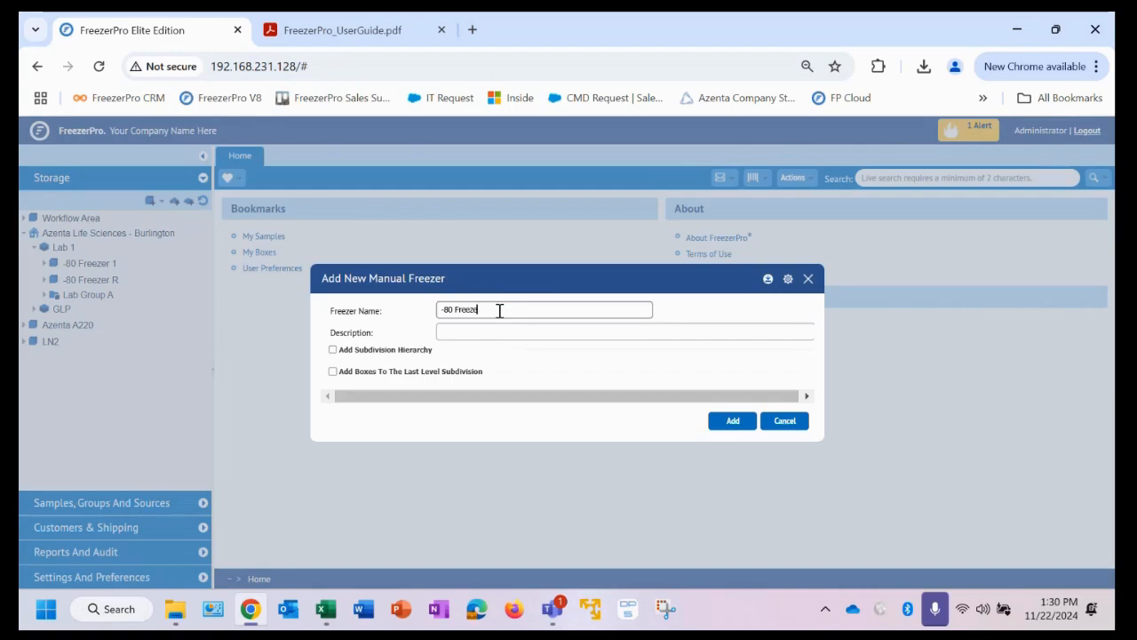
key("BackSpace")
key("BackSpace")
key("BackSpace")
key("BackSpace")
key("BackSpace")
key("BackSpace")
key("BackSpace")
key("BackSpace")
key("BackSpace")
key("BackSpace")
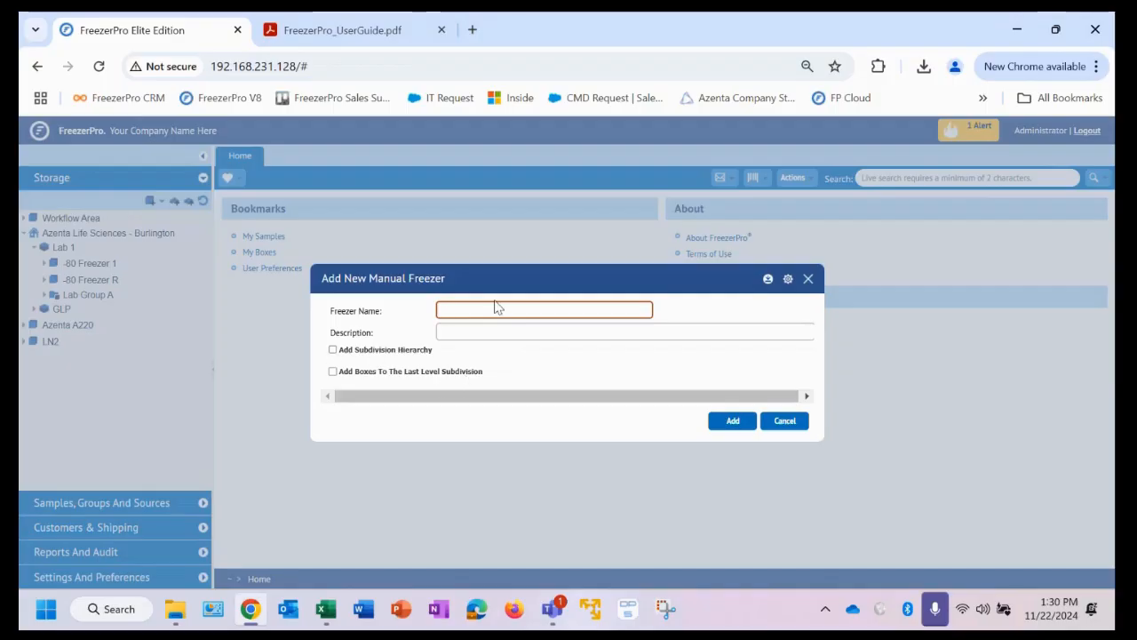
Name the new freezer "-80 Freezer Demo" and give it the description "11/22/2024 Samples".
type("-80 Freezer Demo")
left_click(494, 330)
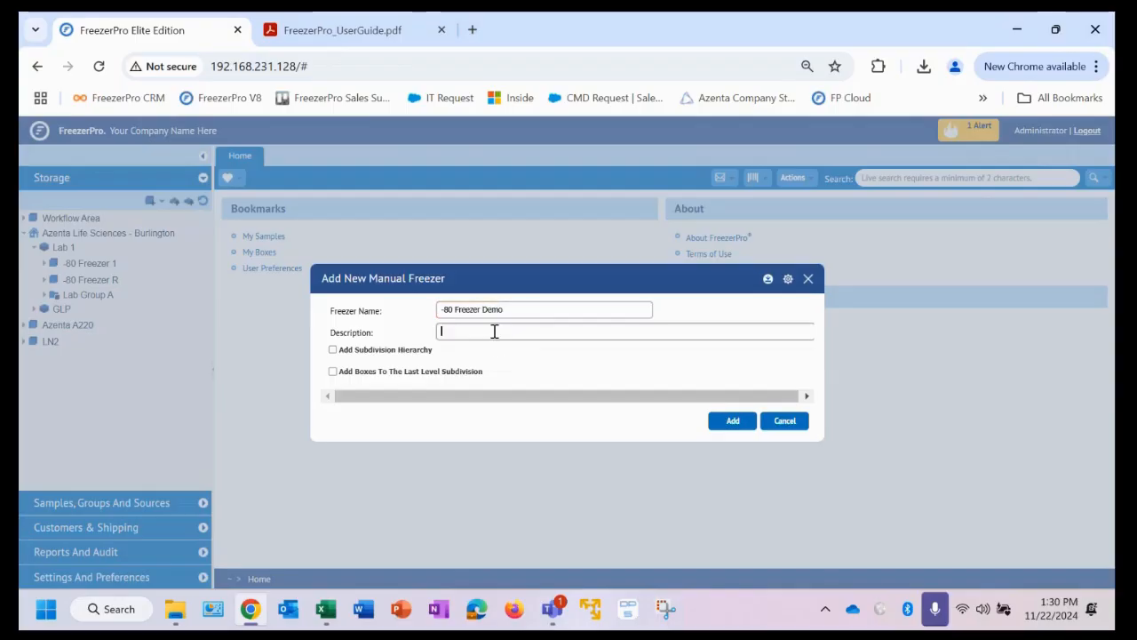
type("11/22/2024 C")
type("lin Samples")
double_click(494, 330)
key("BackSpace")
Enable a subdivision hierarchy with two levels and define the first level as Quadrant with a count of 4.
left_click(334, 349)
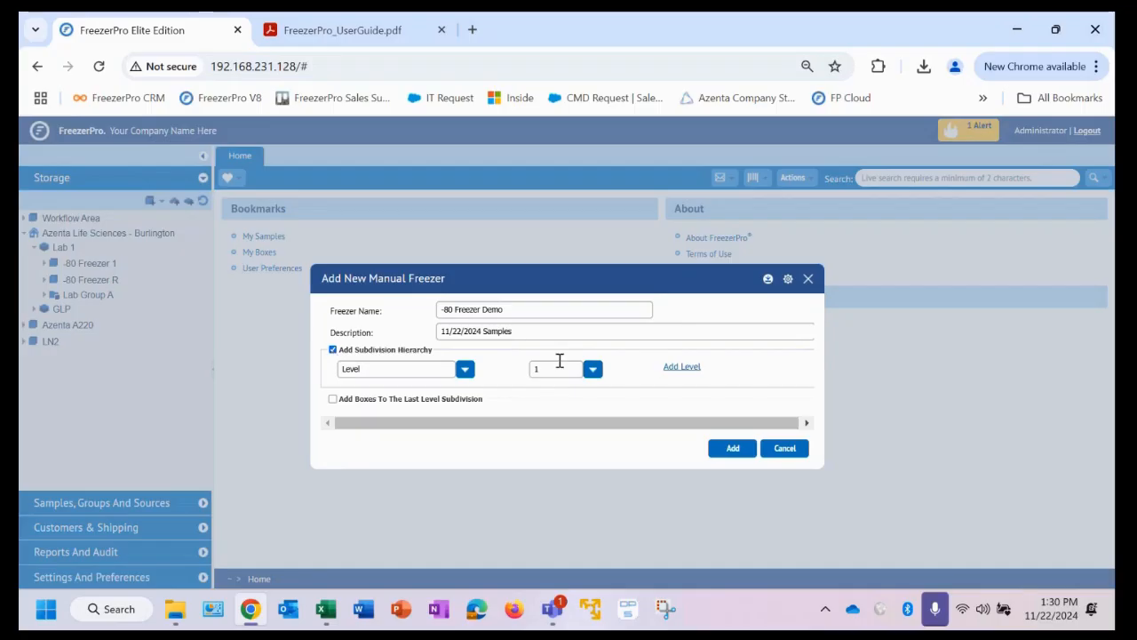
left_click(691, 367)
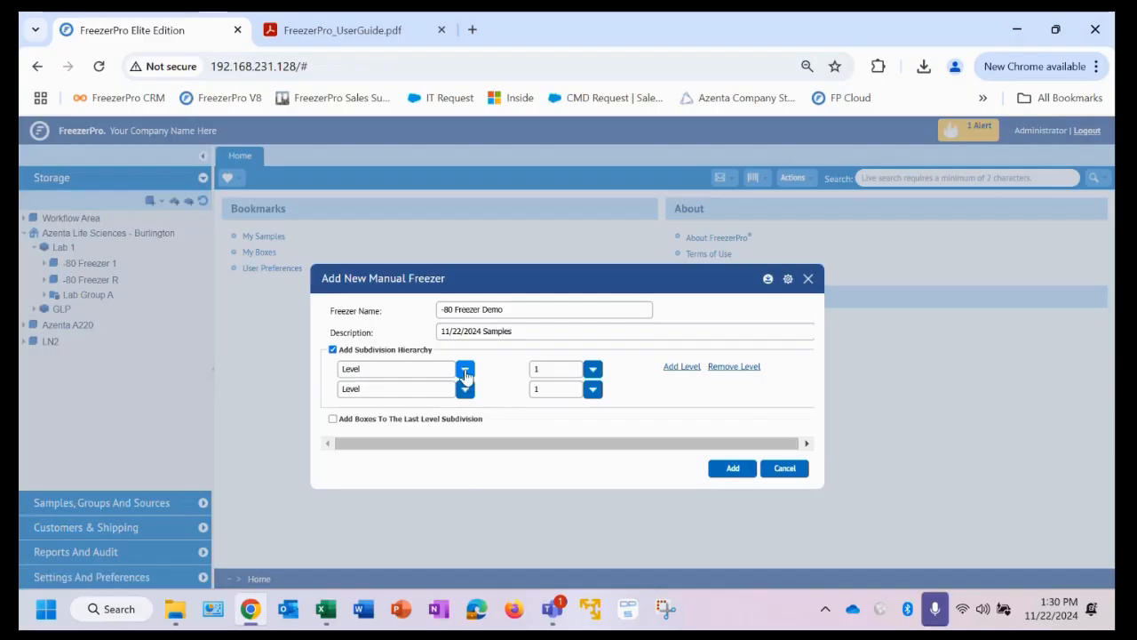
left_click(466, 373)
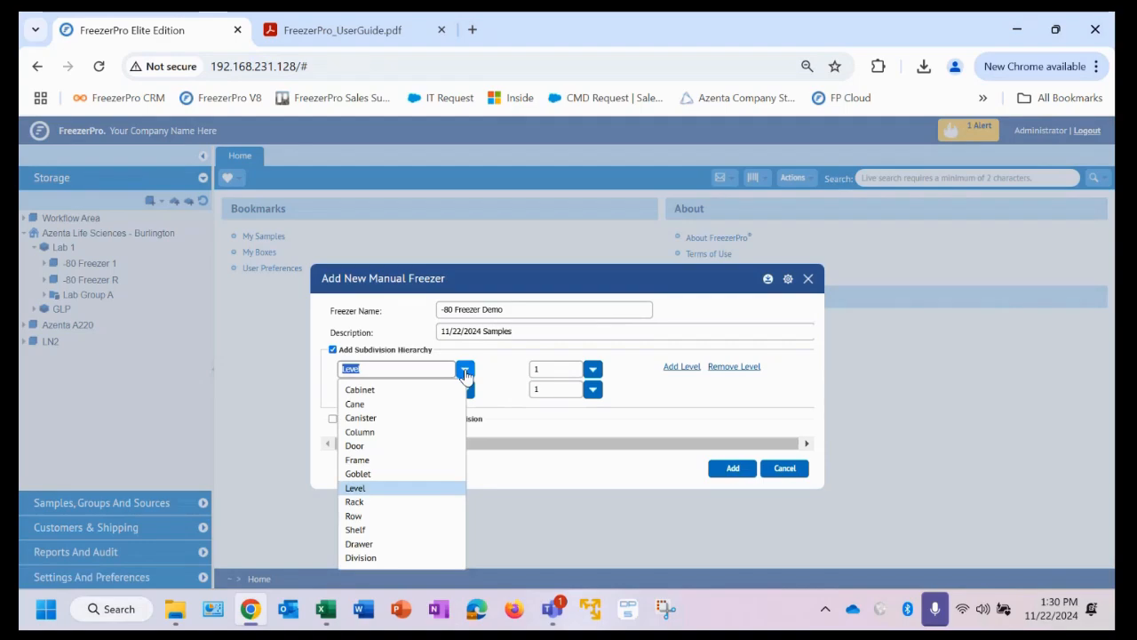
type("Quadrant")
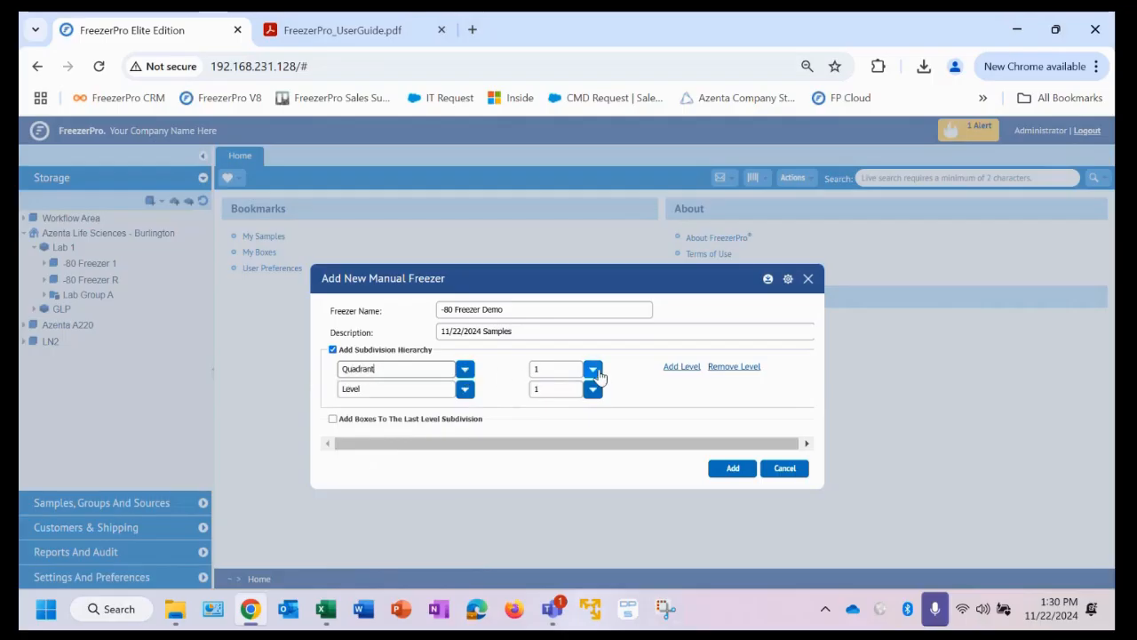
left_click(592, 369)
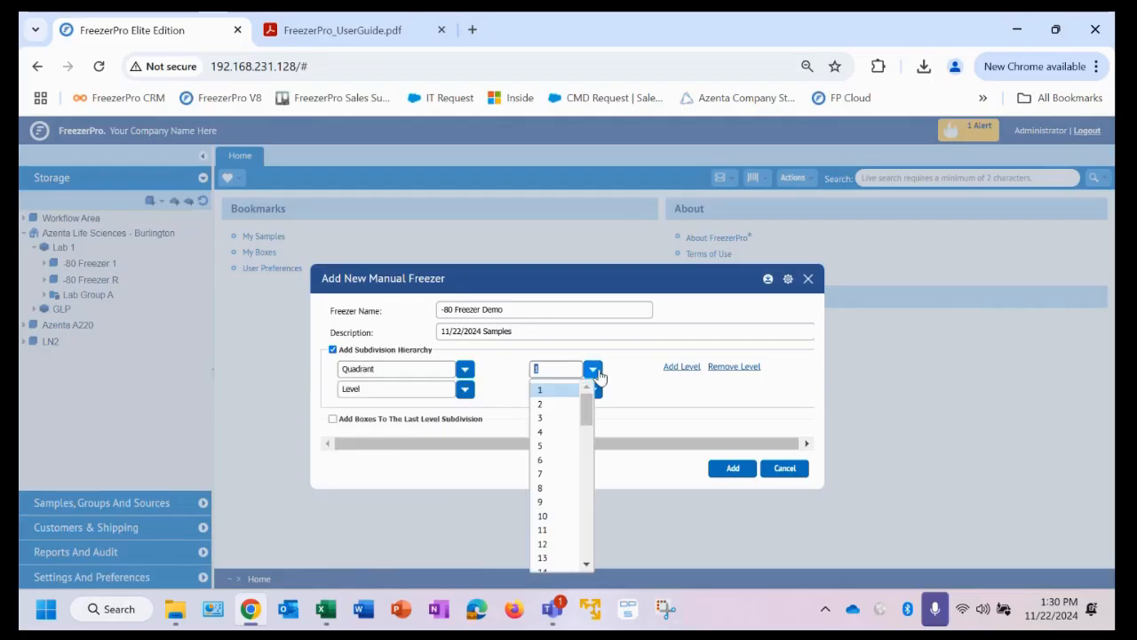
left_click(560, 433)
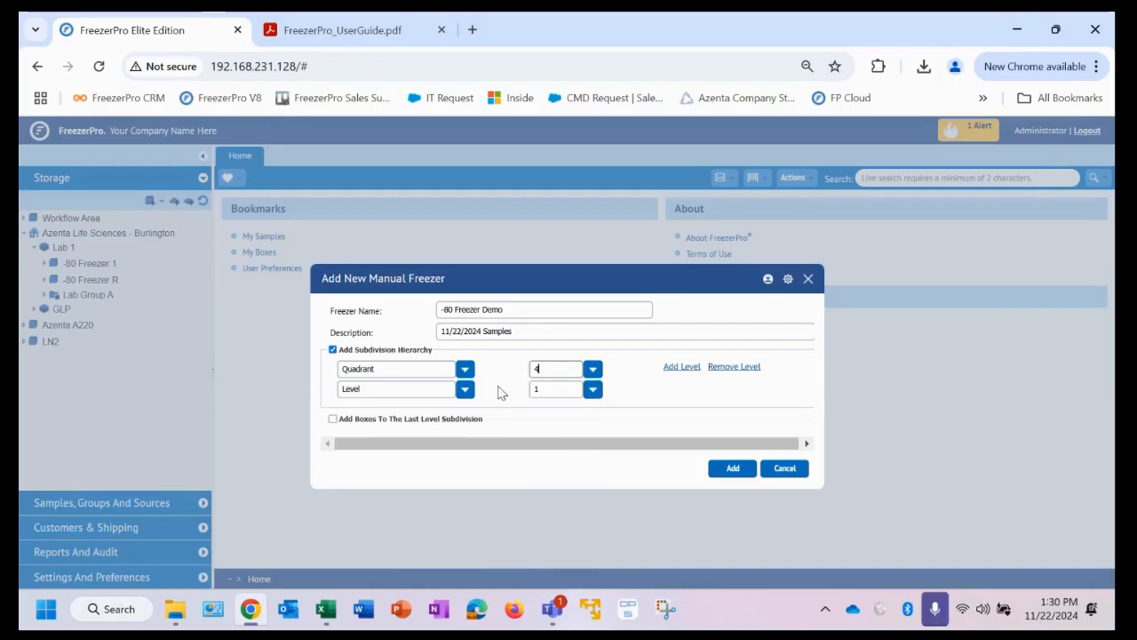
Change the first subdivision level's type to Shelf and define the second level as Rack with a count of 5.
left_click(464, 369)
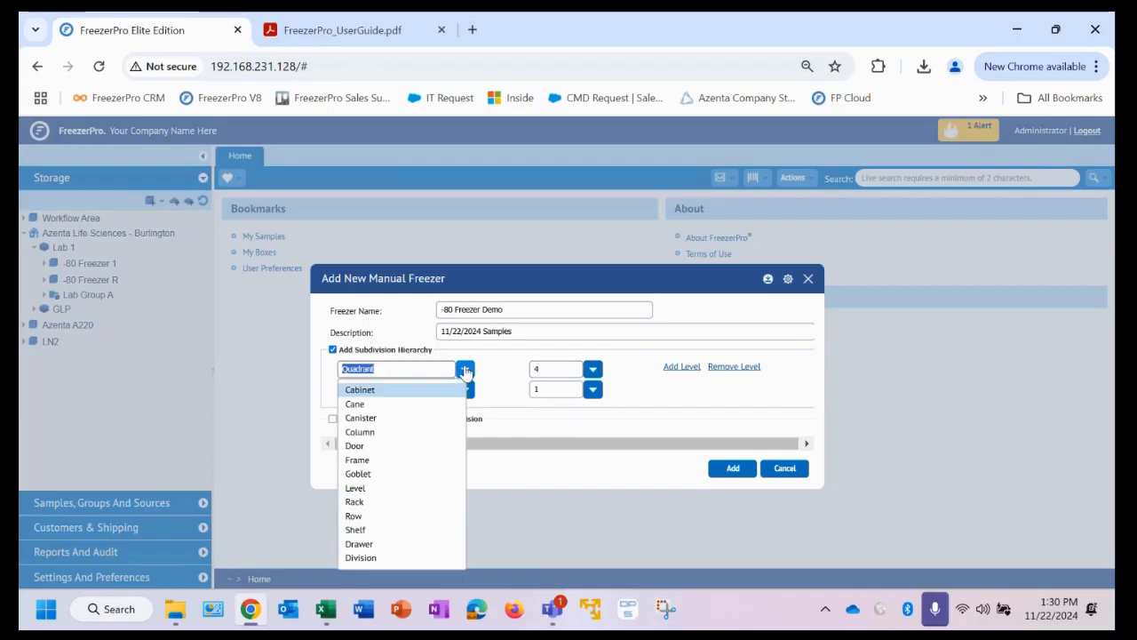
left_click(380, 532)
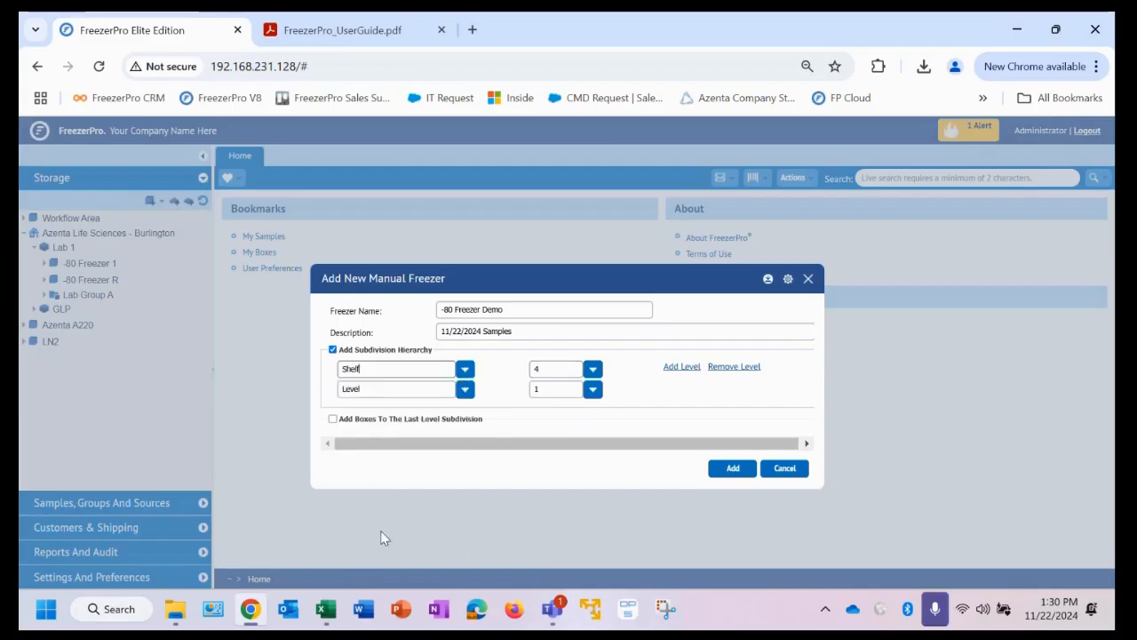
left_click(464, 389)
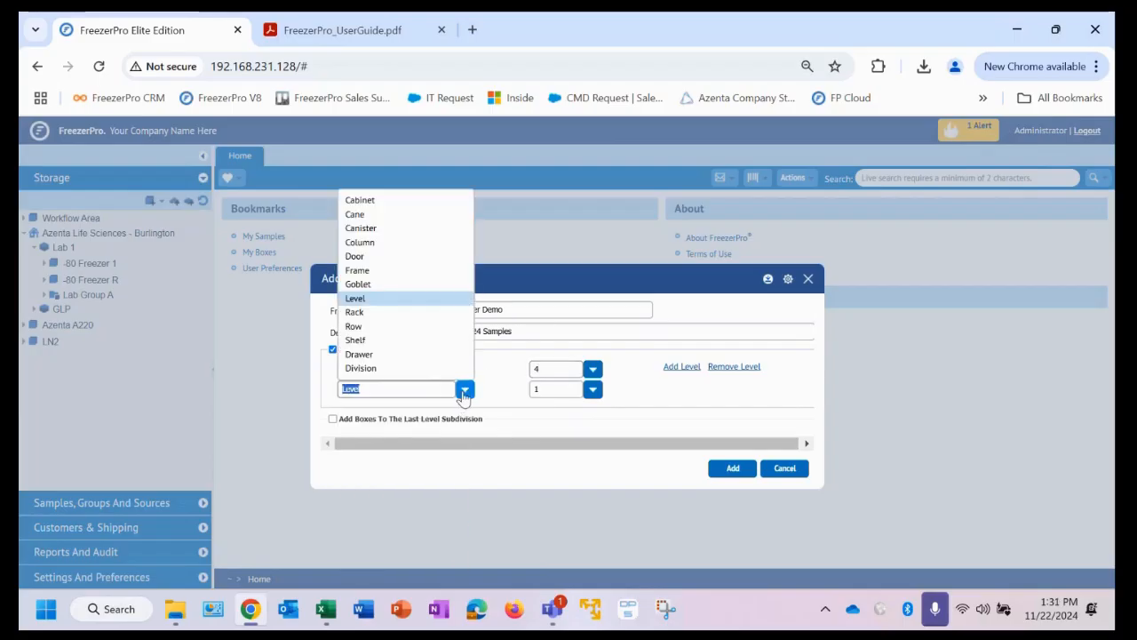
left_click(415, 312)
left_click(593, 391)
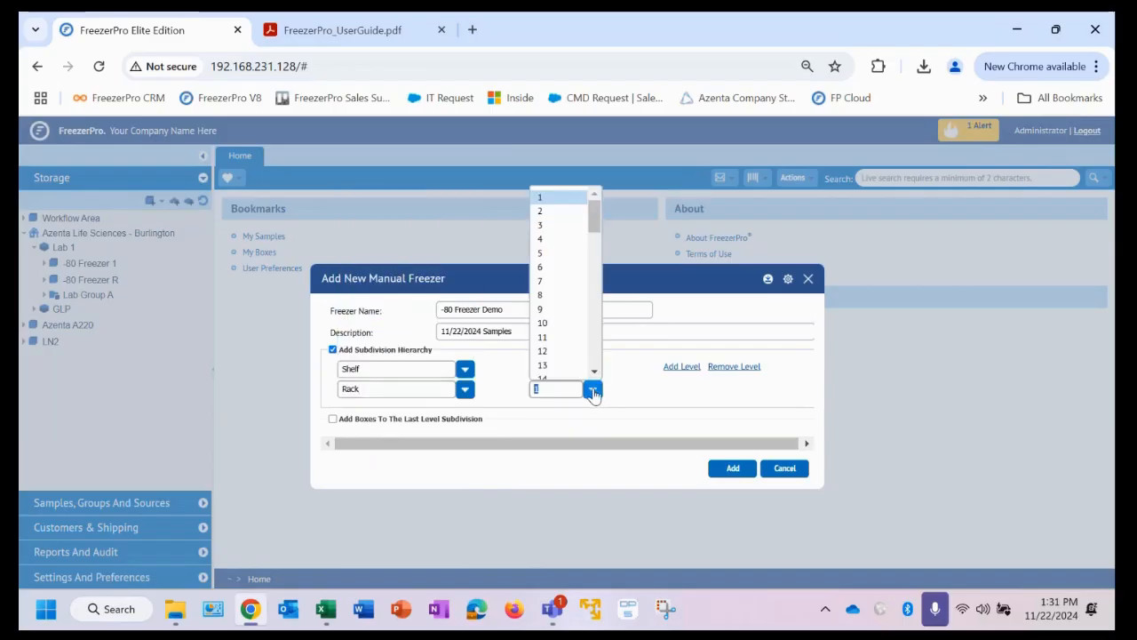
left_click(573, 254)
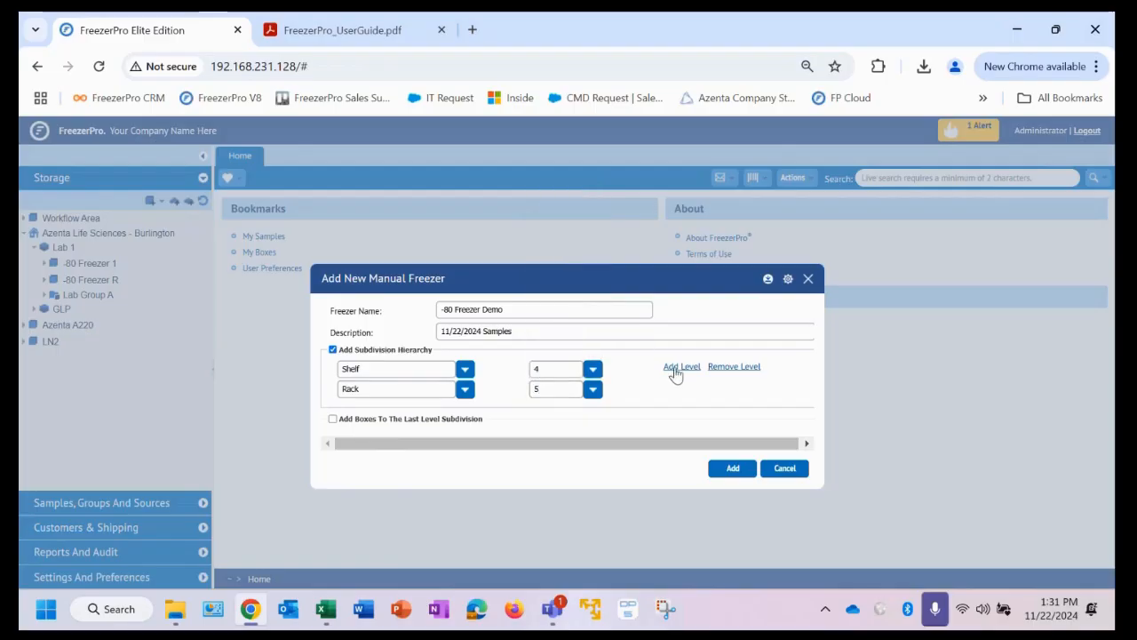
Add a third subdivision level of type Drawer with a count of 2.
left_click(677, 367)
left_click(465, 409)
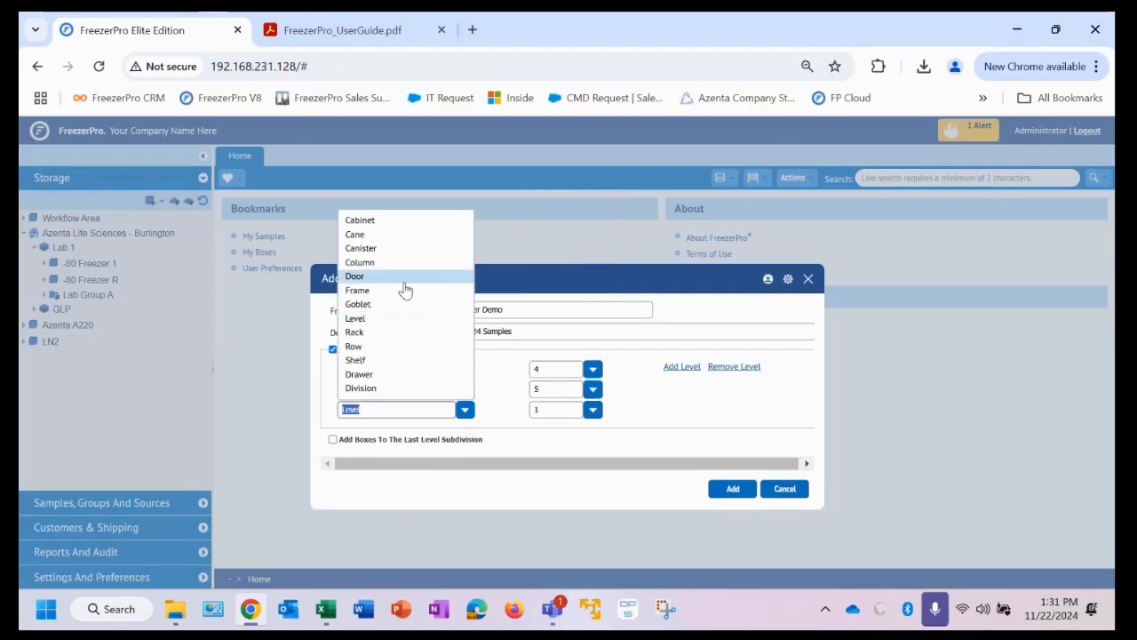
left_click(391, 374)
left_click(592, 411)
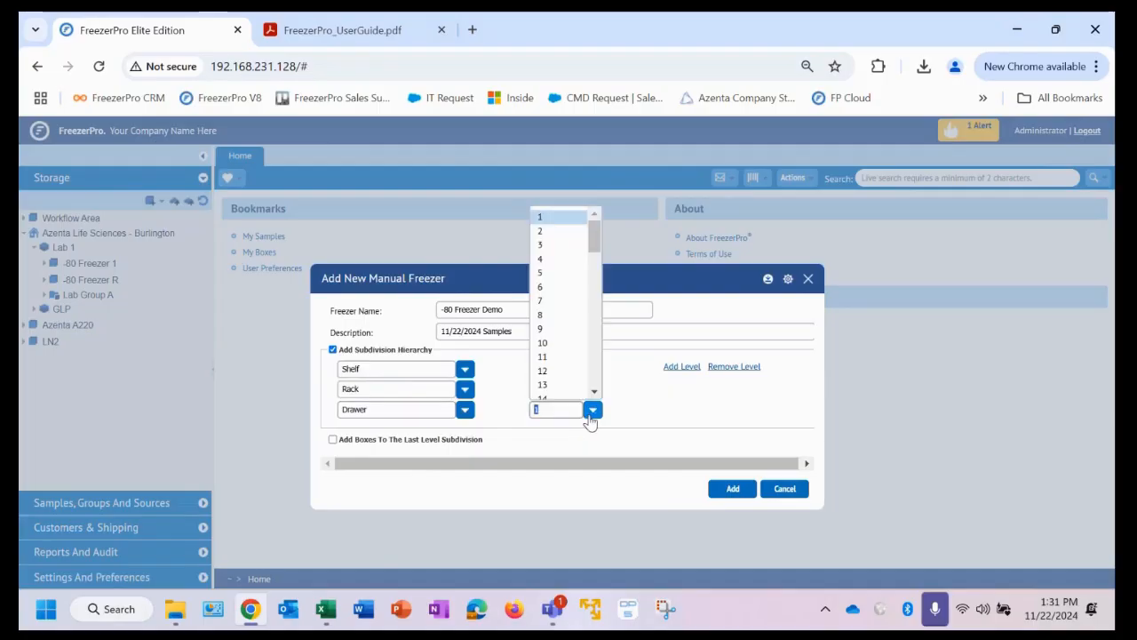
left_click(565, 231)
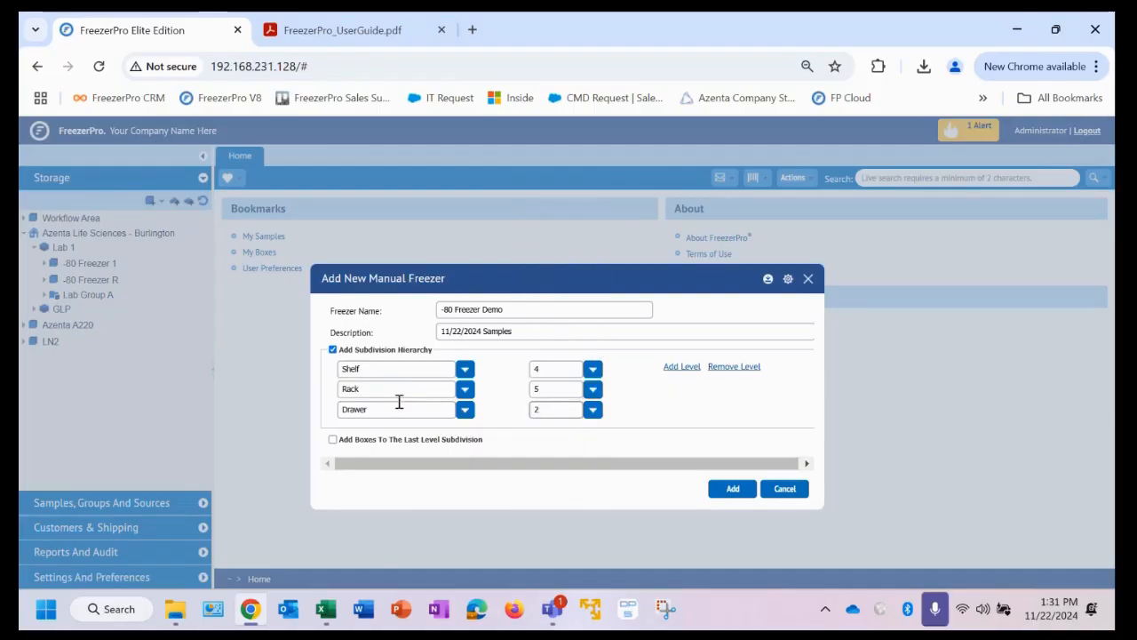
Include 6 boxes of type 96 (12 x 8) Well Plate in the last subdivision level and create the freezer.
left_click(333, 440)
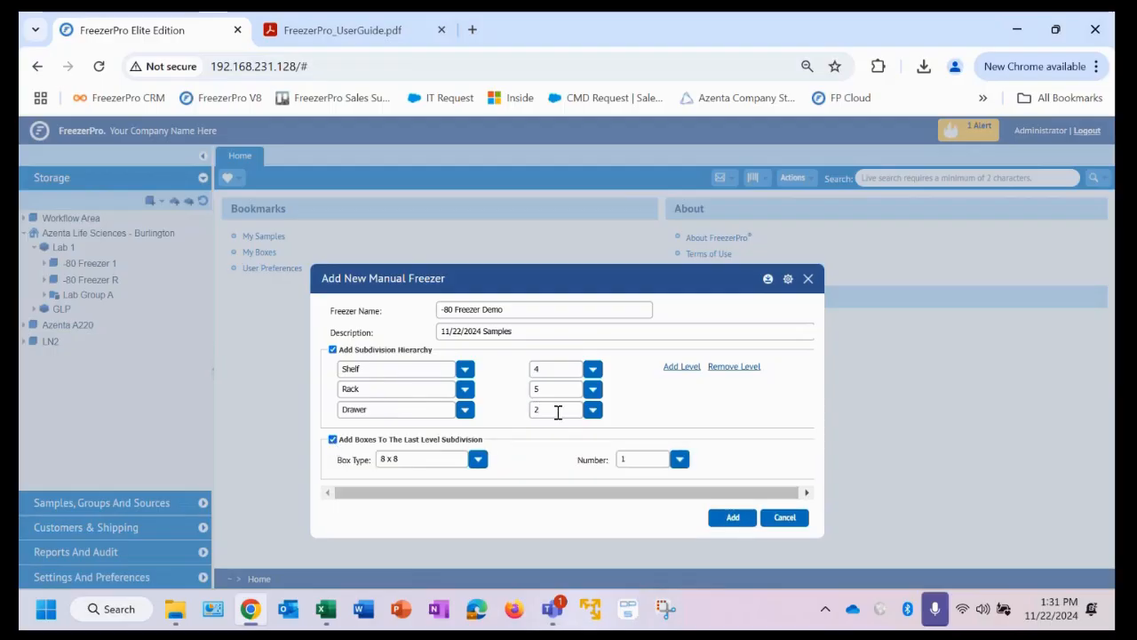
left_click(478, 461)
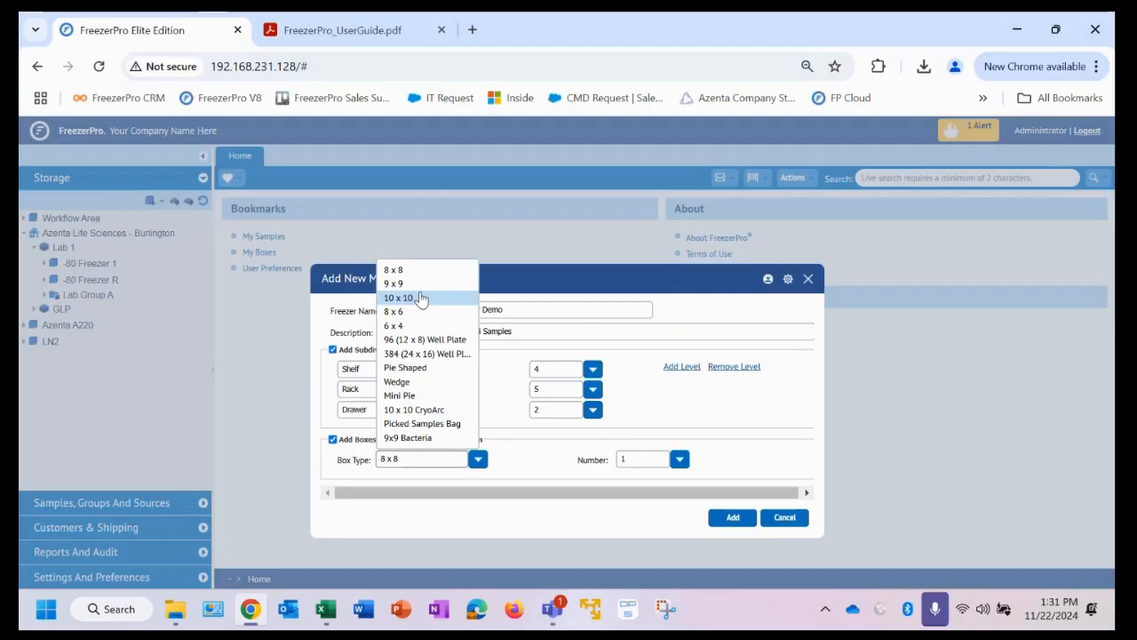
left_click(425, 340)
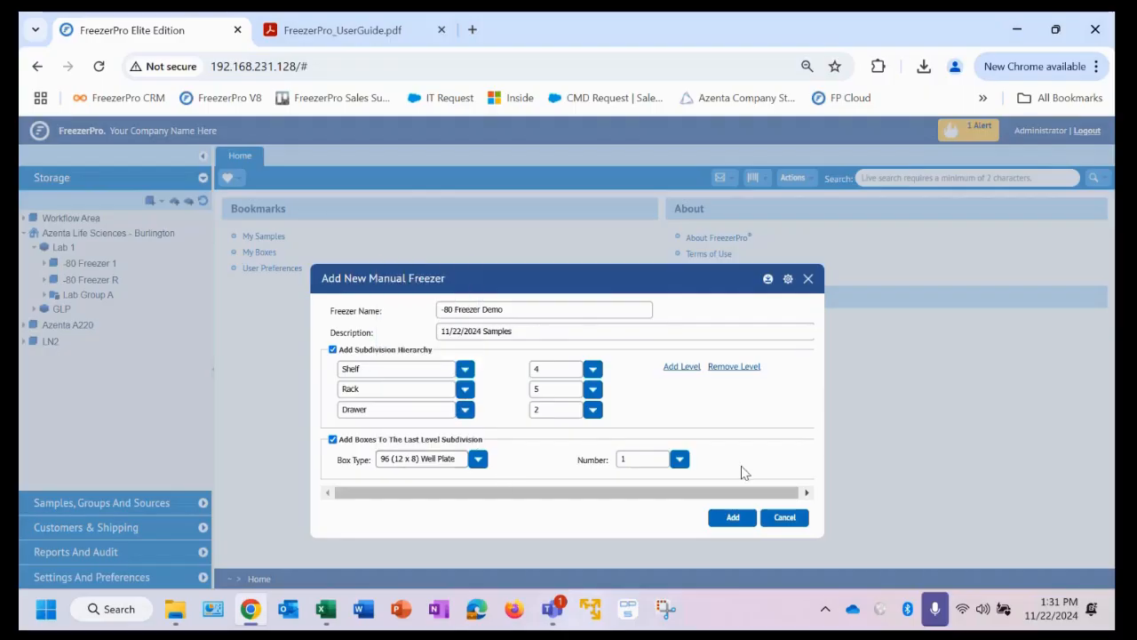
left_click(680, 459)
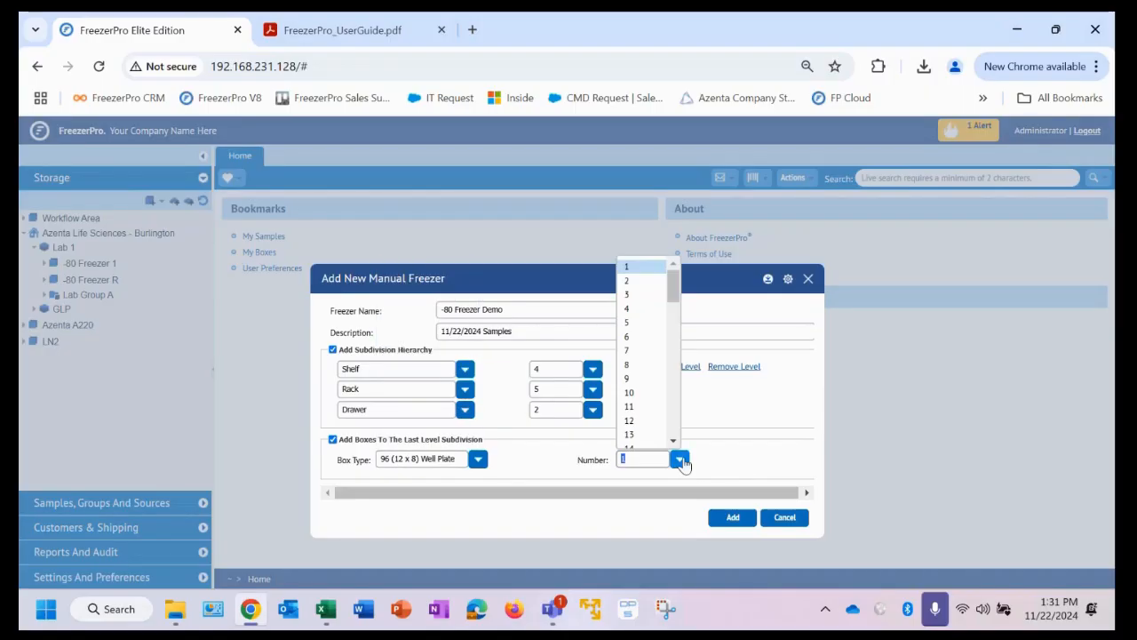
left_click(637, 336)
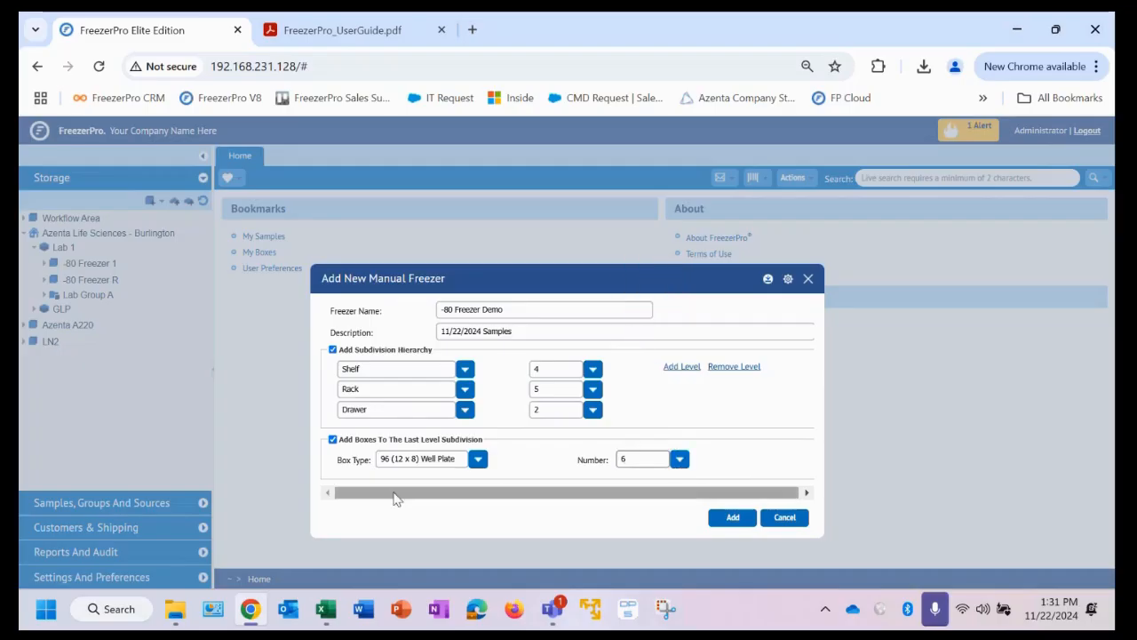
left_click(727, 516)
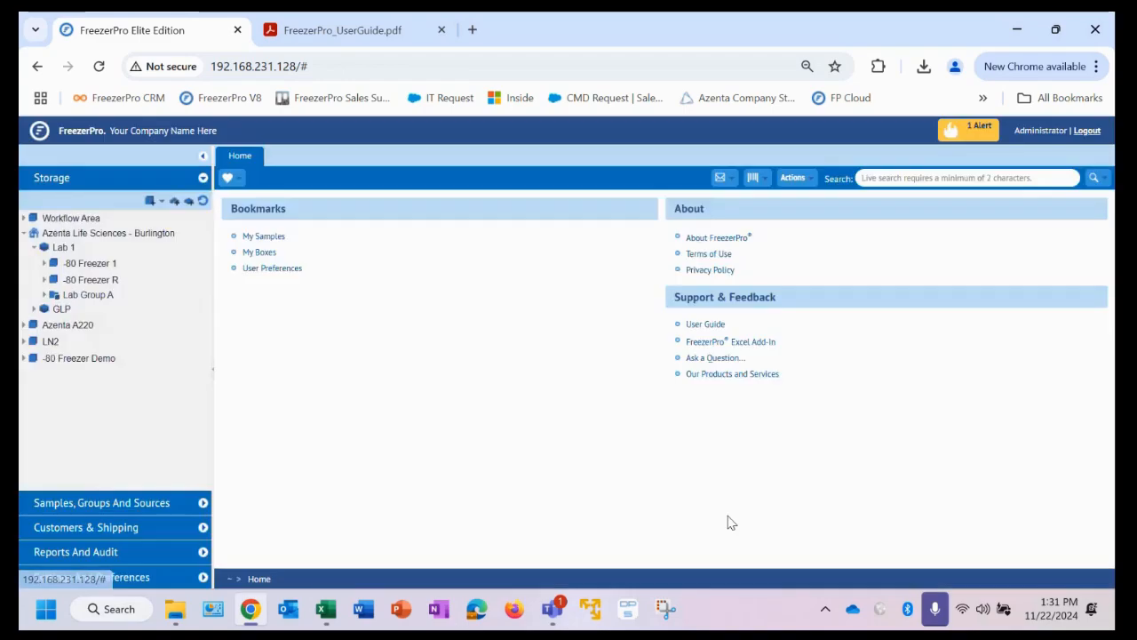
Refresh the storage tree and expand -80 Freezer Demo through Shelf 1 and Rack 1 to the boxes in Drawer 1.
left_click(203, 200)
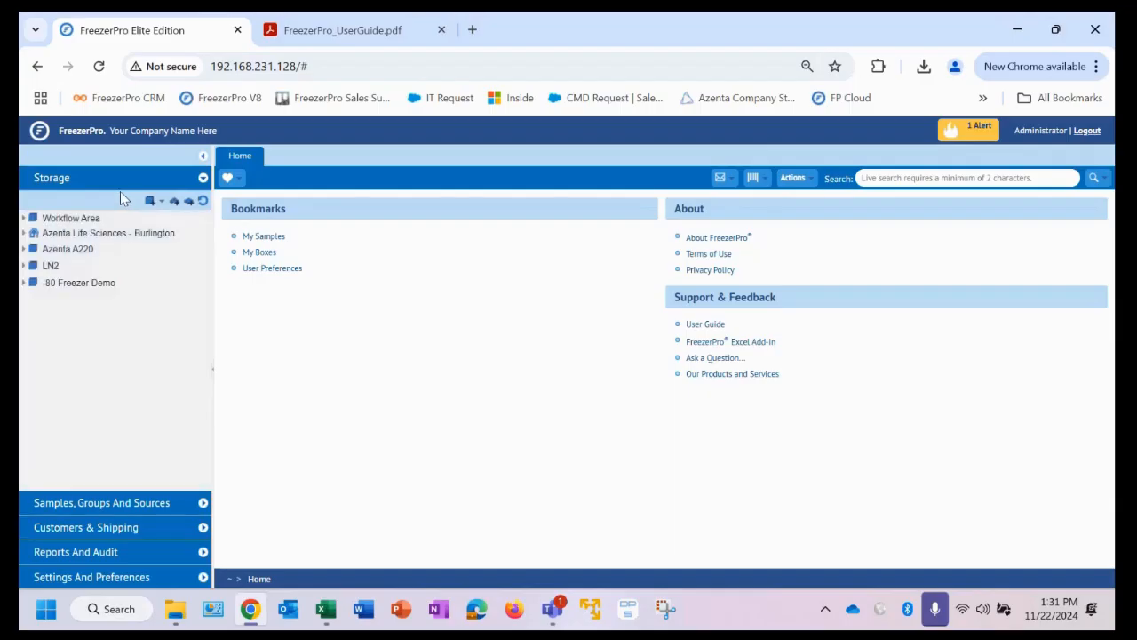
left_click(24, 284)
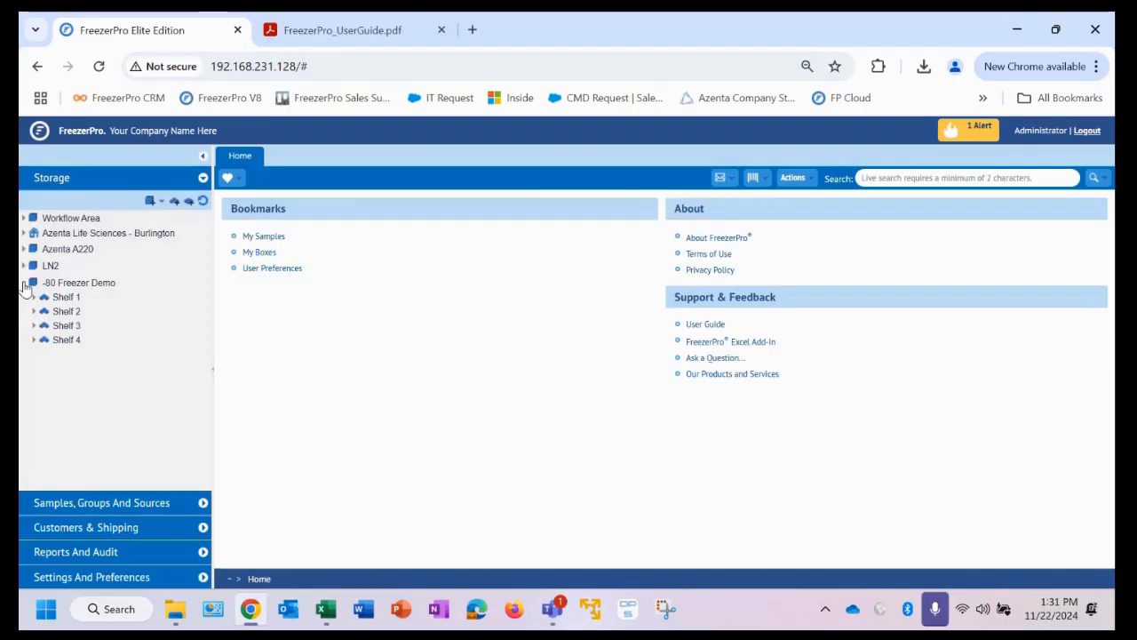
left_click(33, 297)
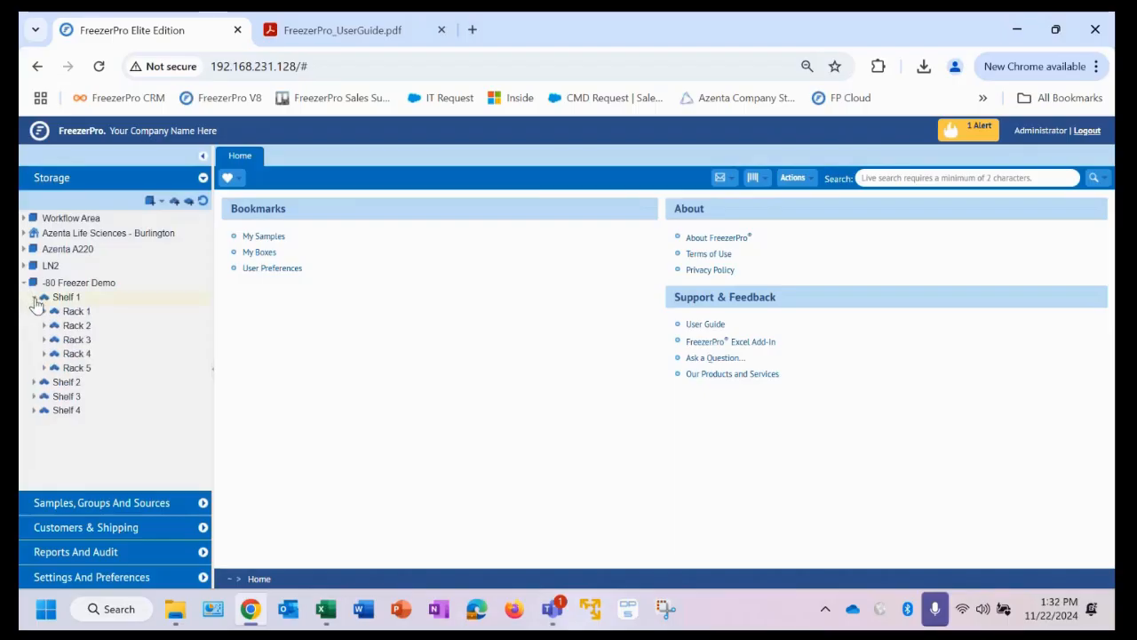
left_click(44, 312)
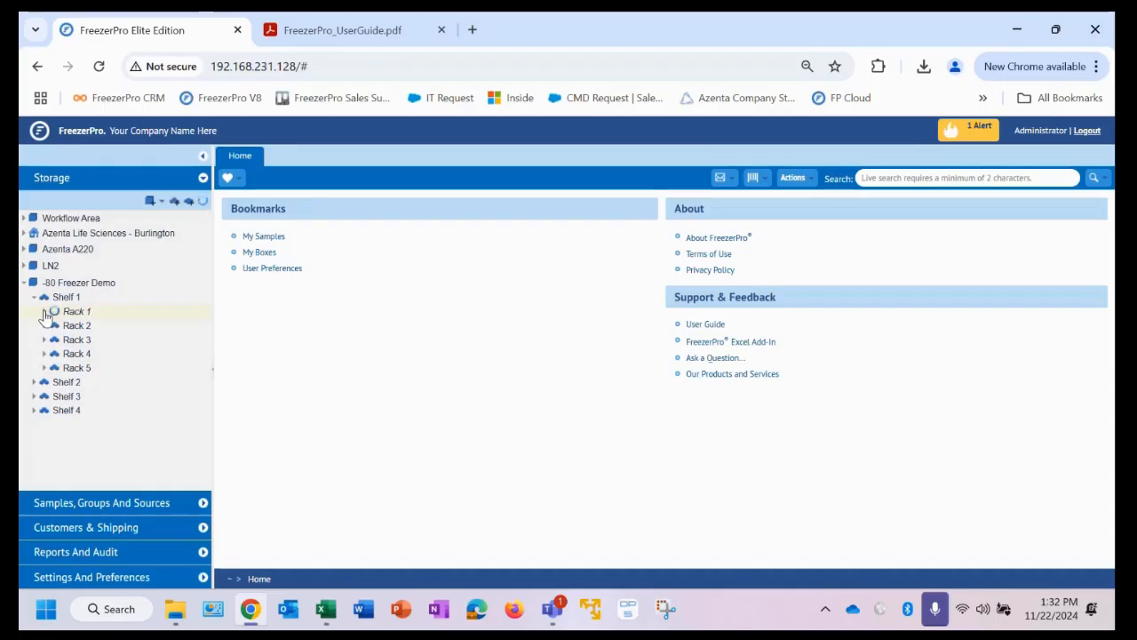
left_click(54, 326)
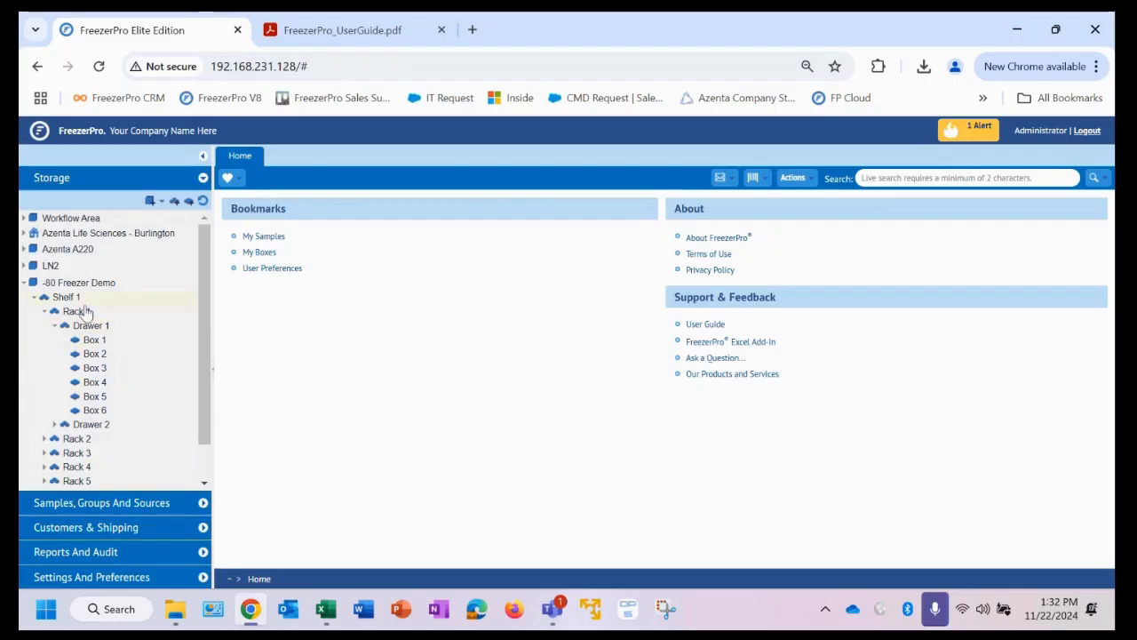
Open the properties of Box 1 in Drawer 1 and review the available box types.
right_click(96, 343)
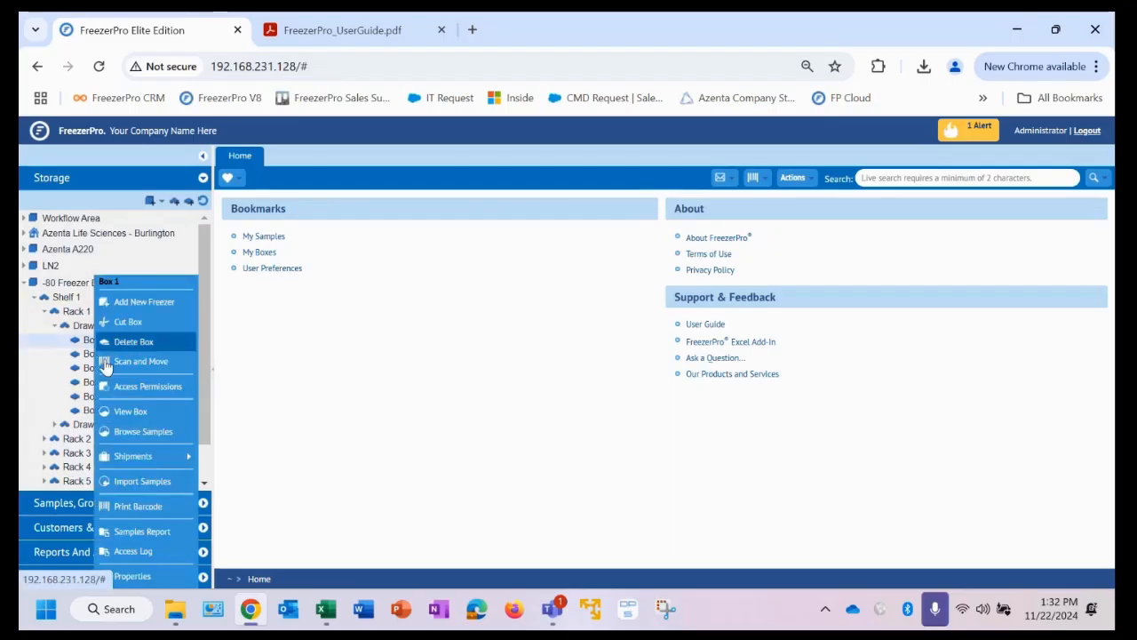
left_click(112, 580)
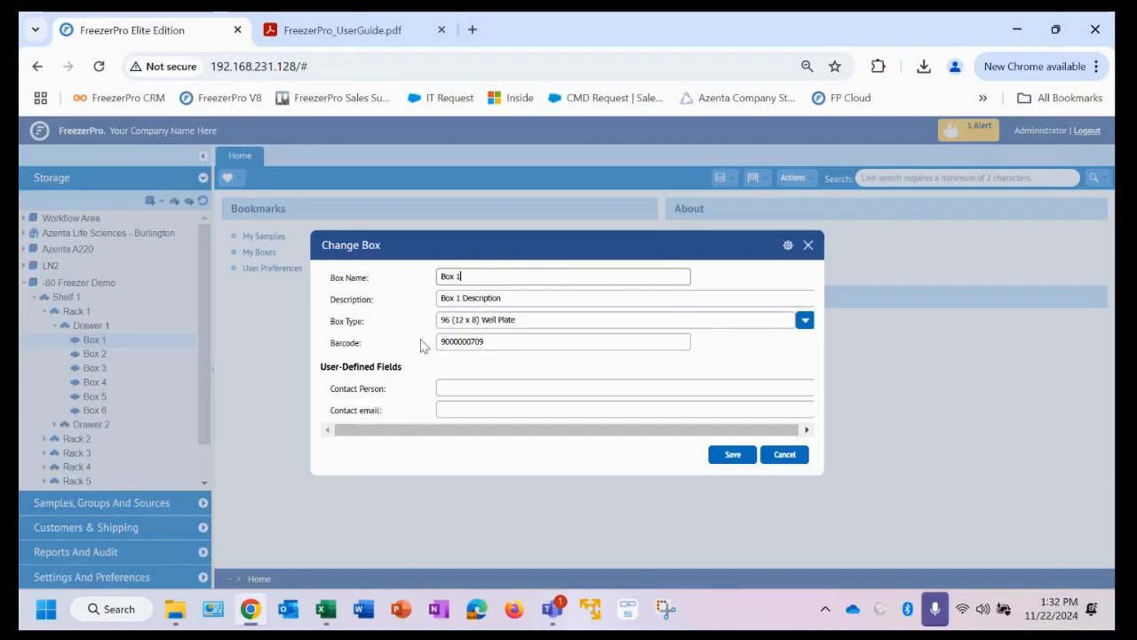
left_click(499, 323)
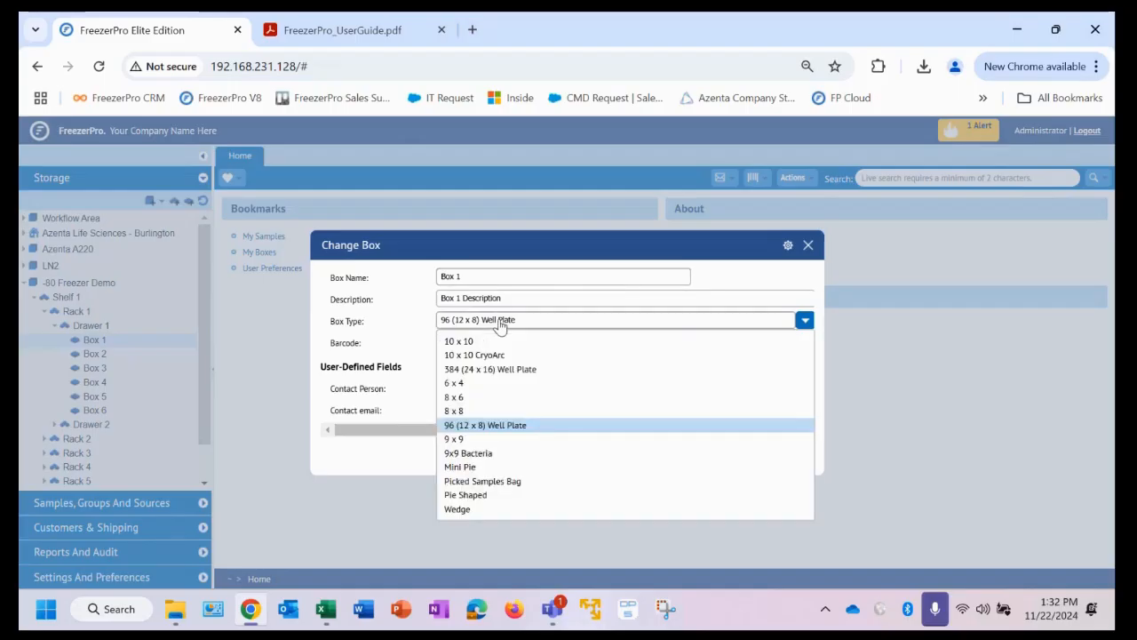
left_click(482, 460)
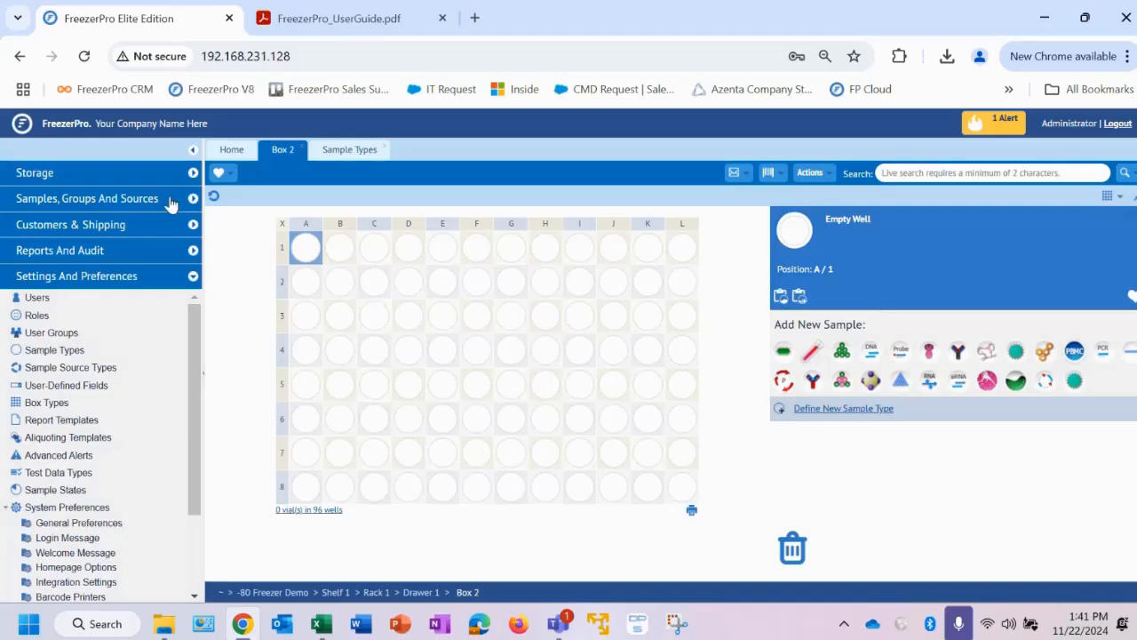
Return to the storage tree and select wells A1, B1, C1, D2 and G5 together in Box 2.
left_click(150, 174)
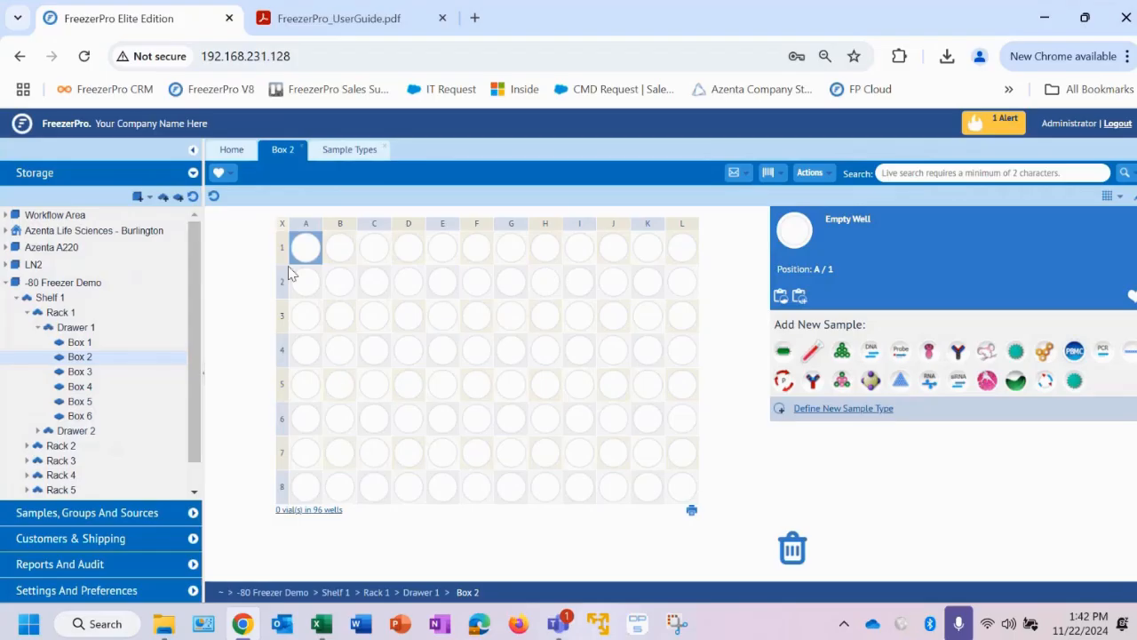
left_click(335, 249, "ctrl")
left_click(375, 253, "ctrl")
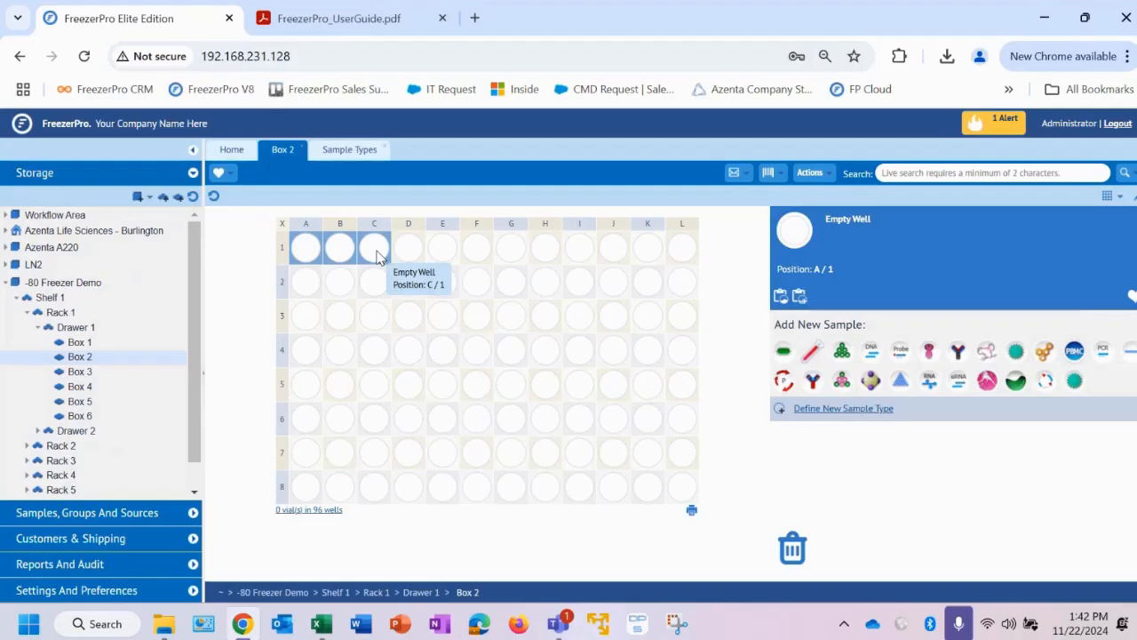
left_click(414, 274, "ctrl")
left_click(509, 386, "ctrl")
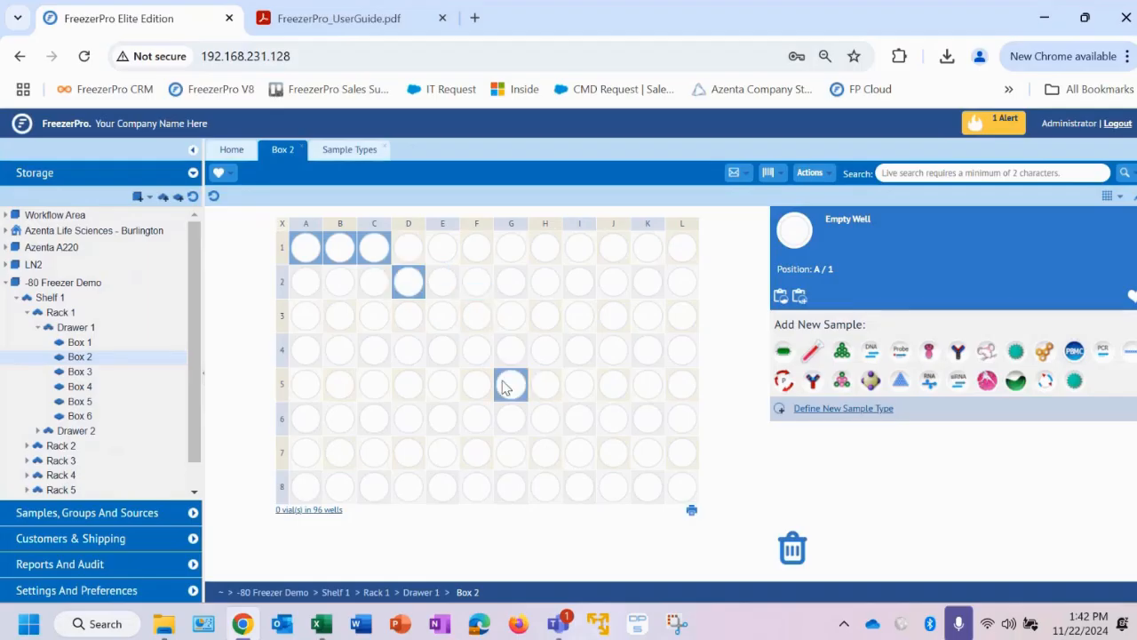
Try selecting all of row 5, all of column A and the entire plate in Box 2.
left_click(282, 397)
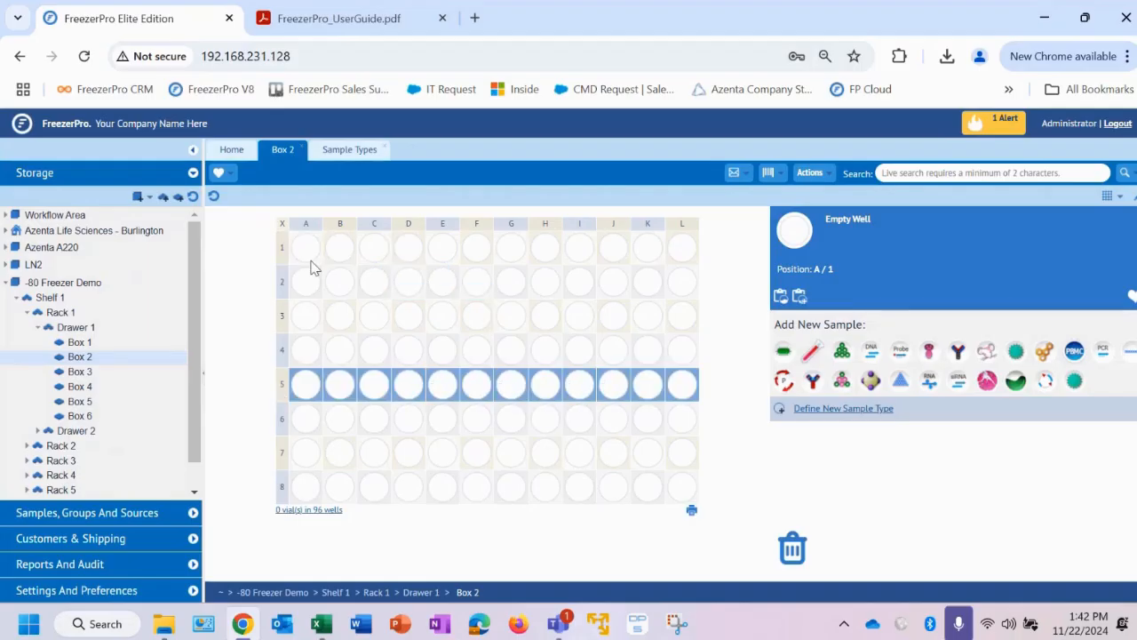
left_click(306, 227)
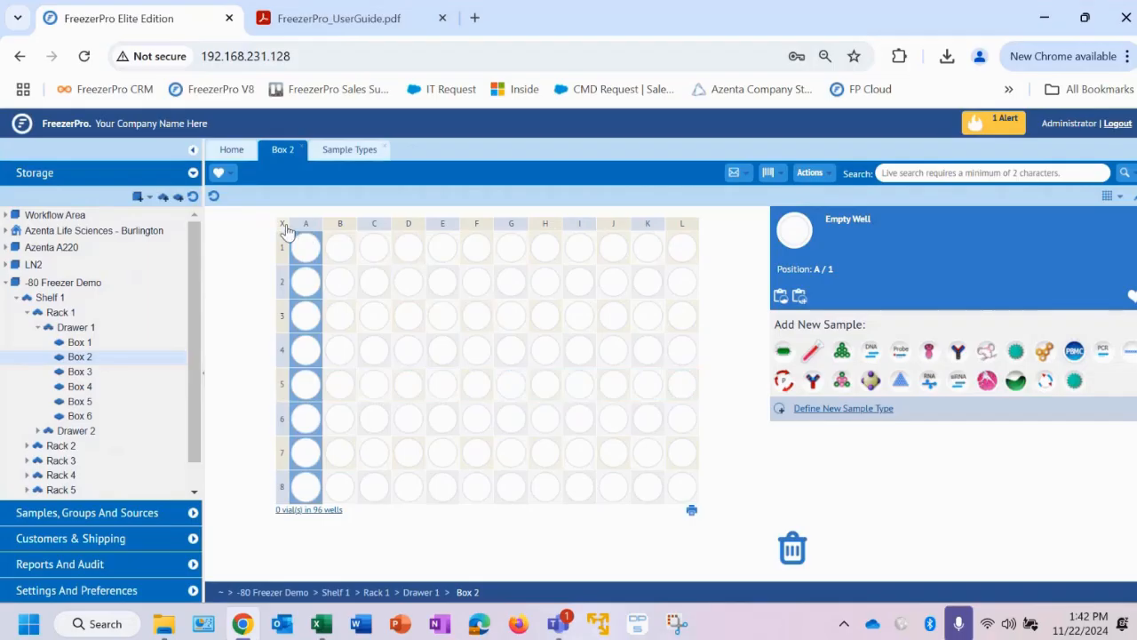
left_click(283, 225)
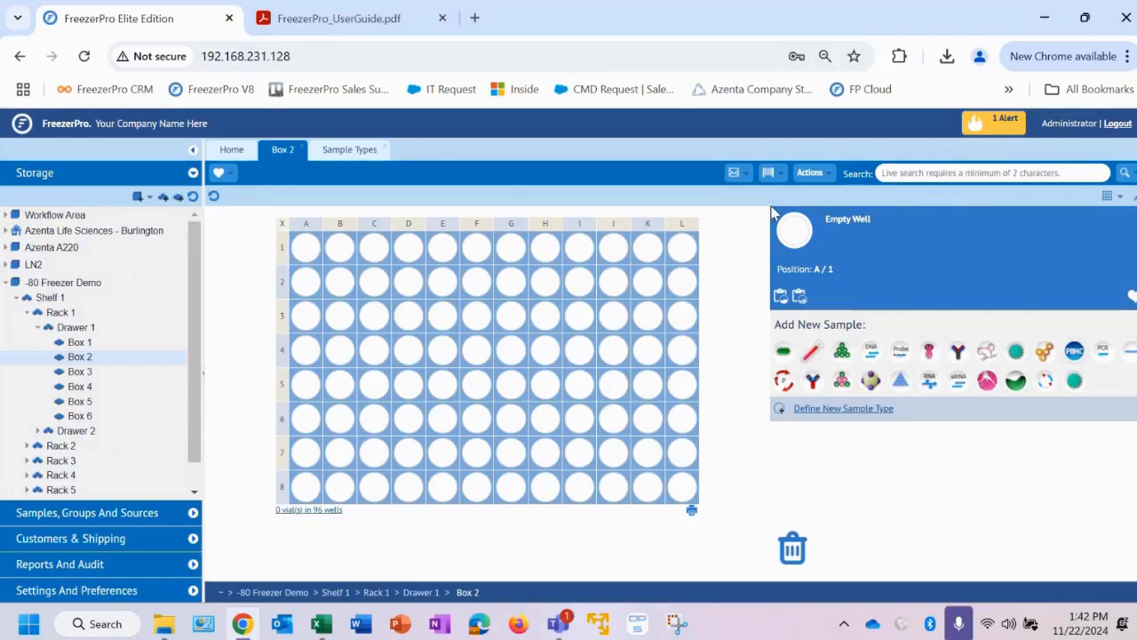
left_click(810, 174)
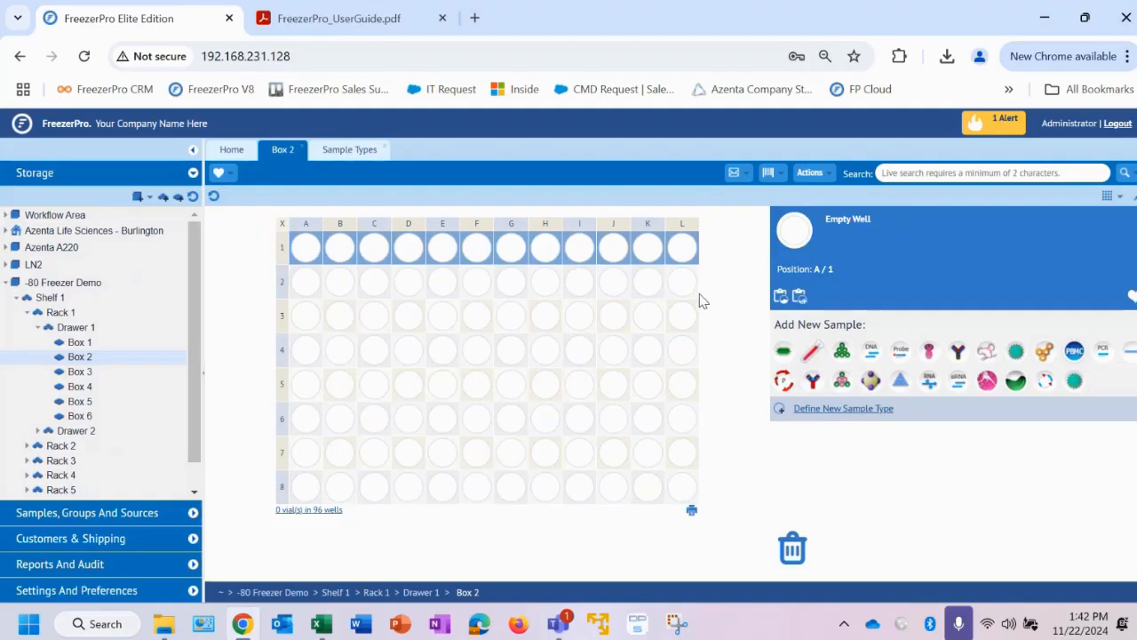
Start a new Cell Line sample in row 1 of Box 2, named 12345-CL-01 with a volume of 1 mL.
left_click(842, 354)
type("12")
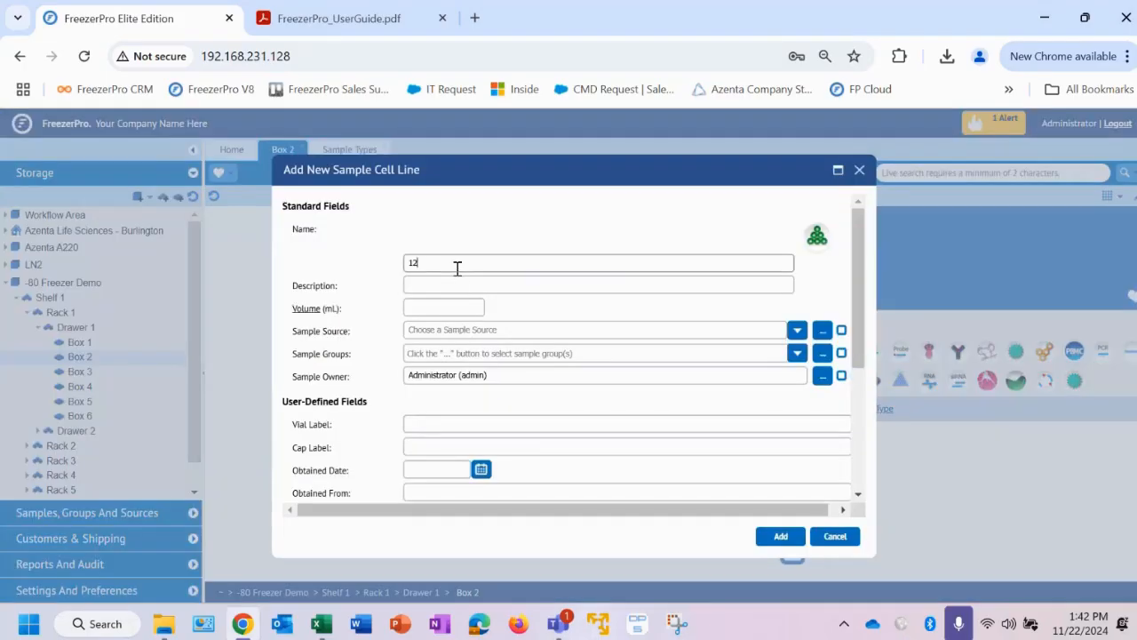
type("345-CL-01")
left_click(446, 307)
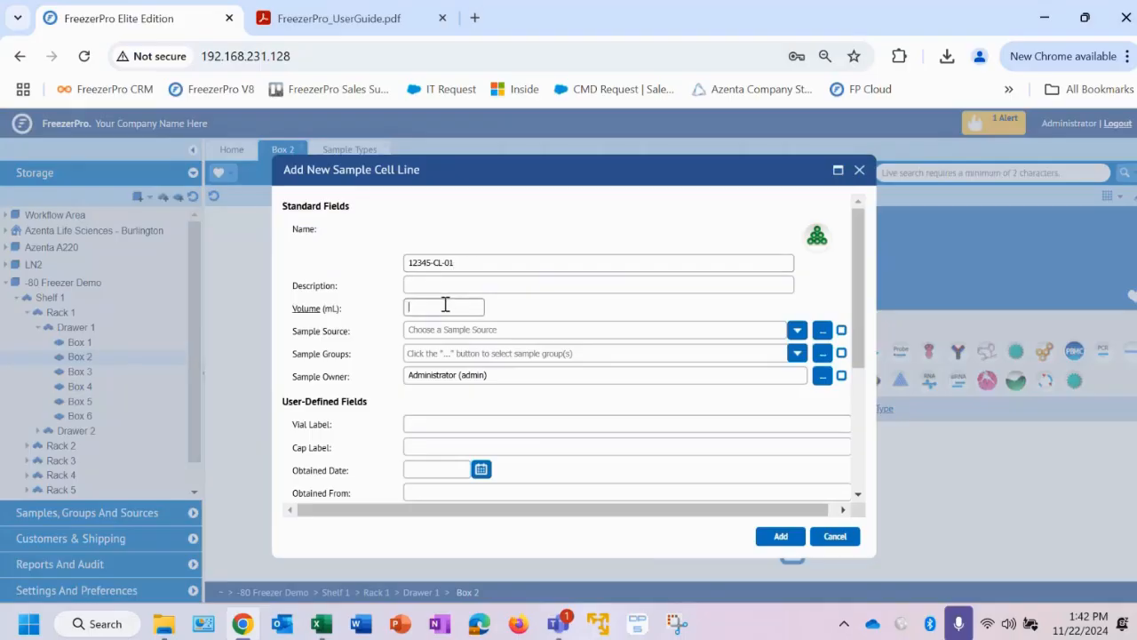
type("1")
Set the vial label to 12345-CL, obtained date to 11/22/2024 and passage to 1, and add the sample.
scroll(446, 306, "down", 1)
scroll(446, 306, "down", 2)
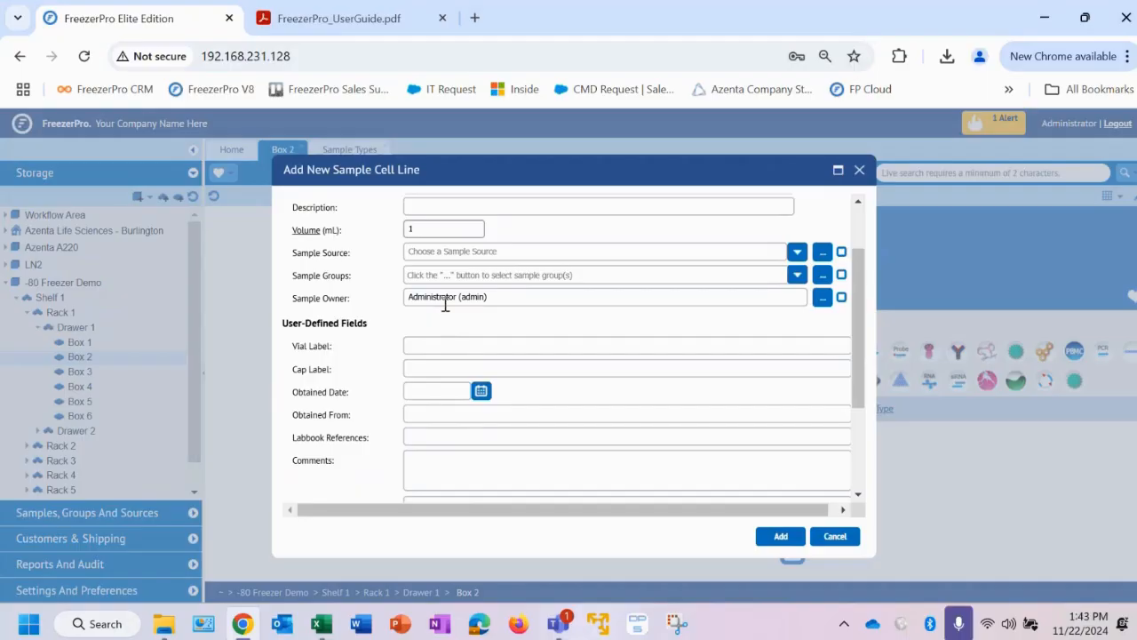
scroll(446, 305, "down", 1)
left_click(437, 318)
type("12345")
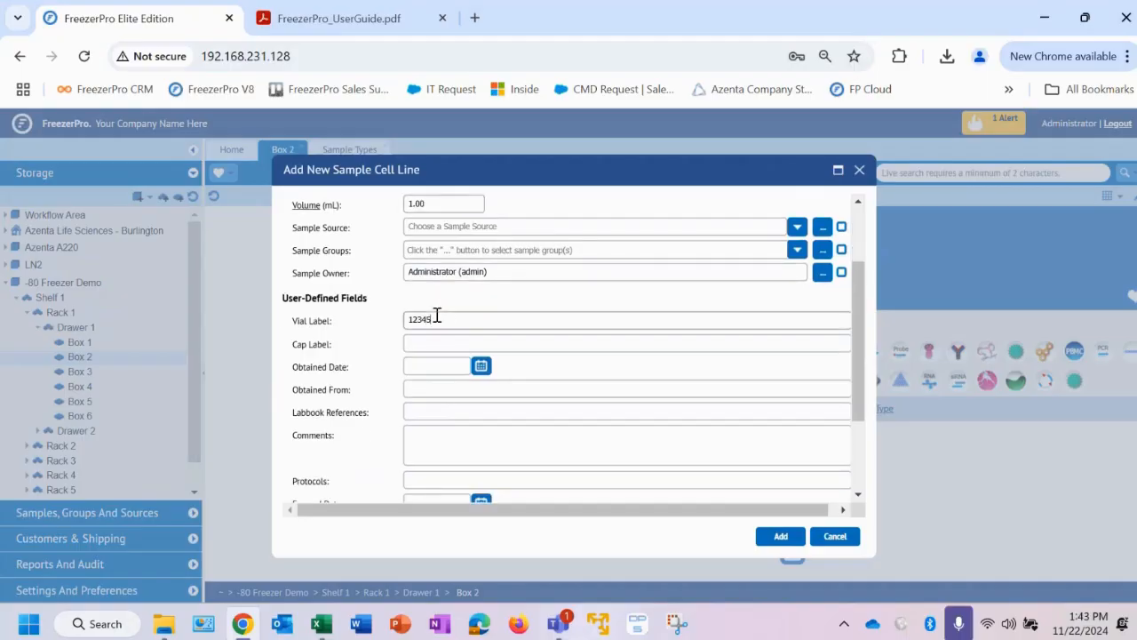
type("-cl")
scroll(437, 314, "down", 2)
left_click(481, 301)
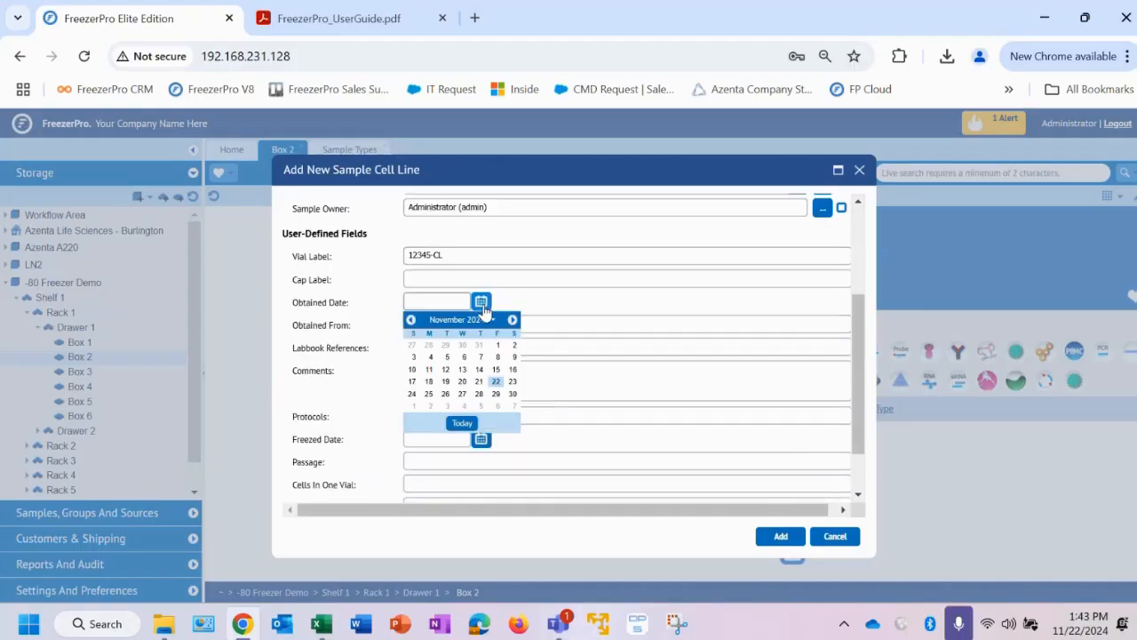
left_click(471, 423)
left_click(451, 459)
type("1")
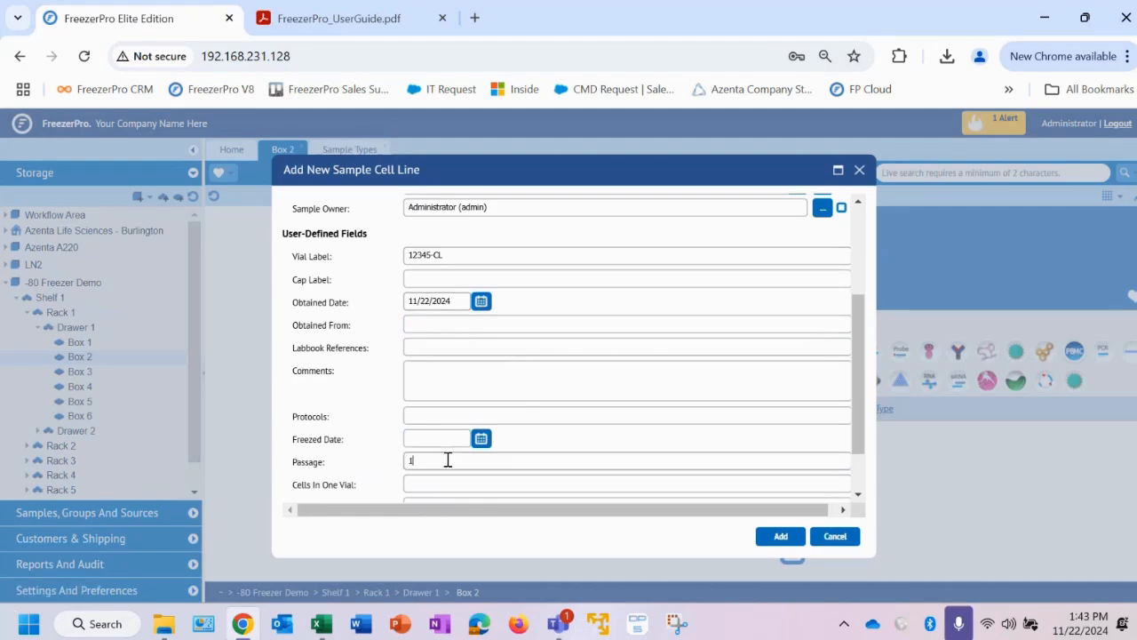
left_click(769, 539)
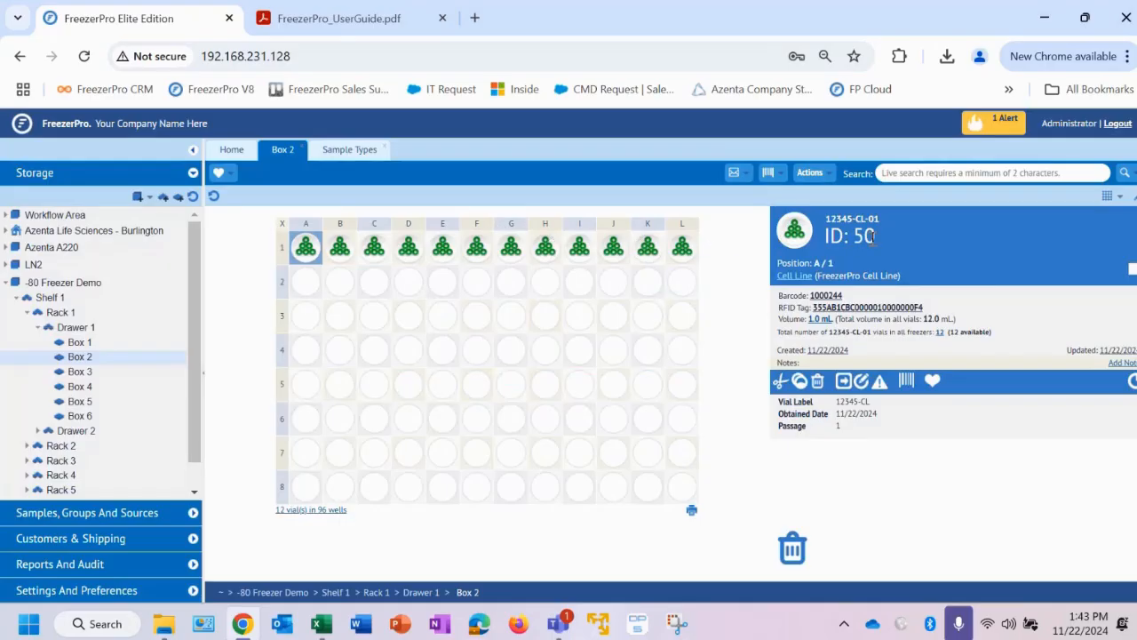
Examine the sample ID and compare the barcode, RFID tag and volume details of the vials in D1, H1 and K1.
left_click_drag(878, 238, 822, 248)
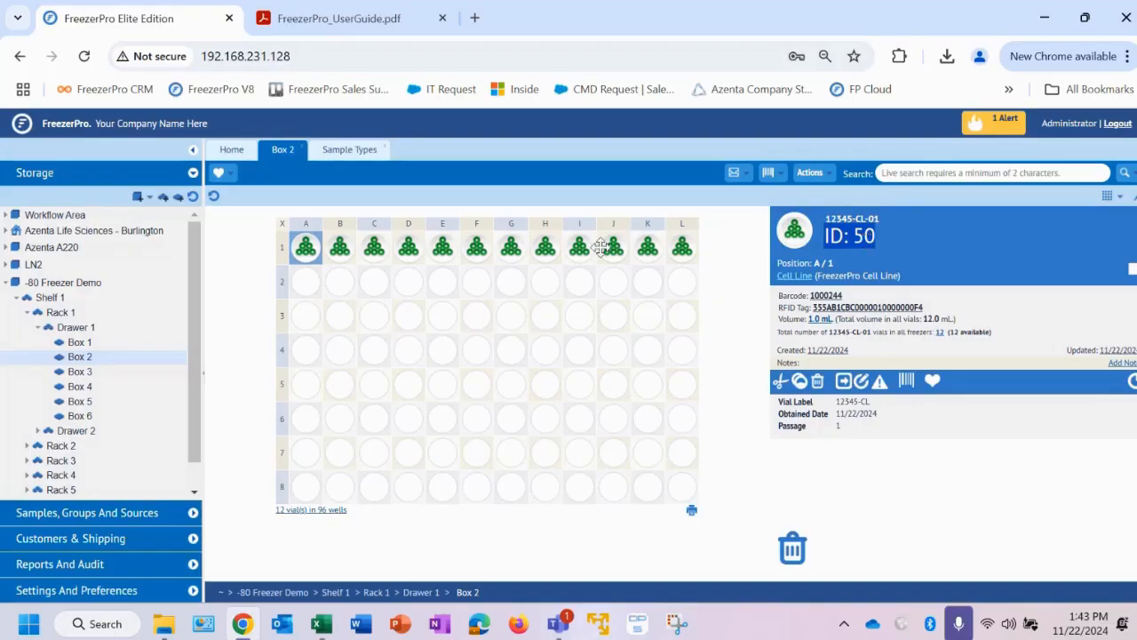
left_click(423, 243)
left_click(546, 247)
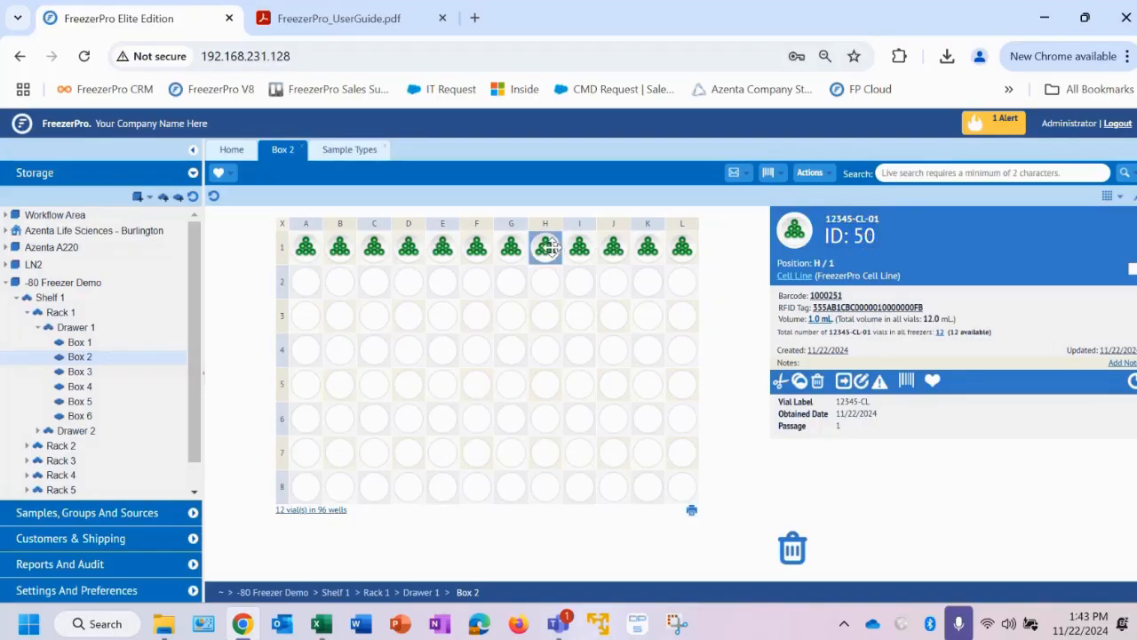
left_click(646, 248)
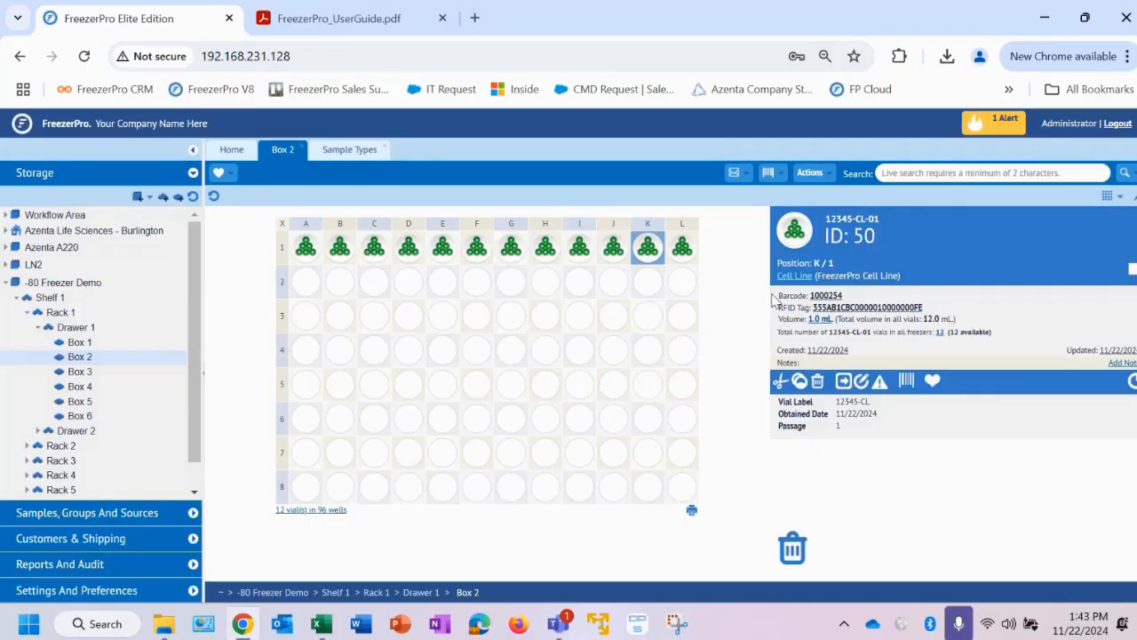
left_click_drag(775, 296, 980, 326)
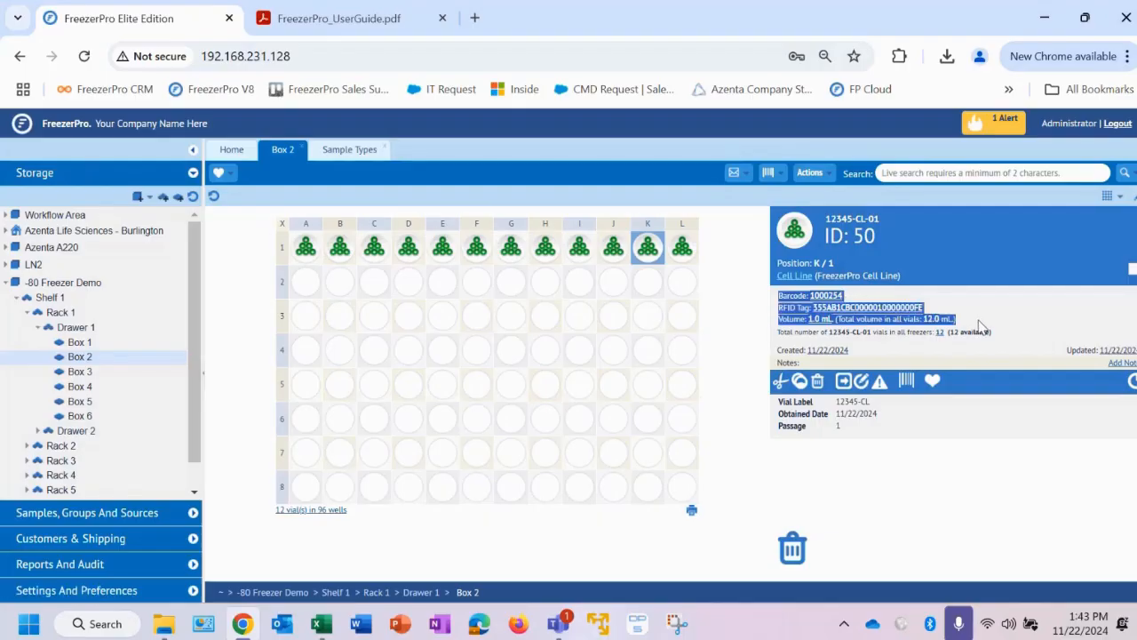
left_click(980, 326)
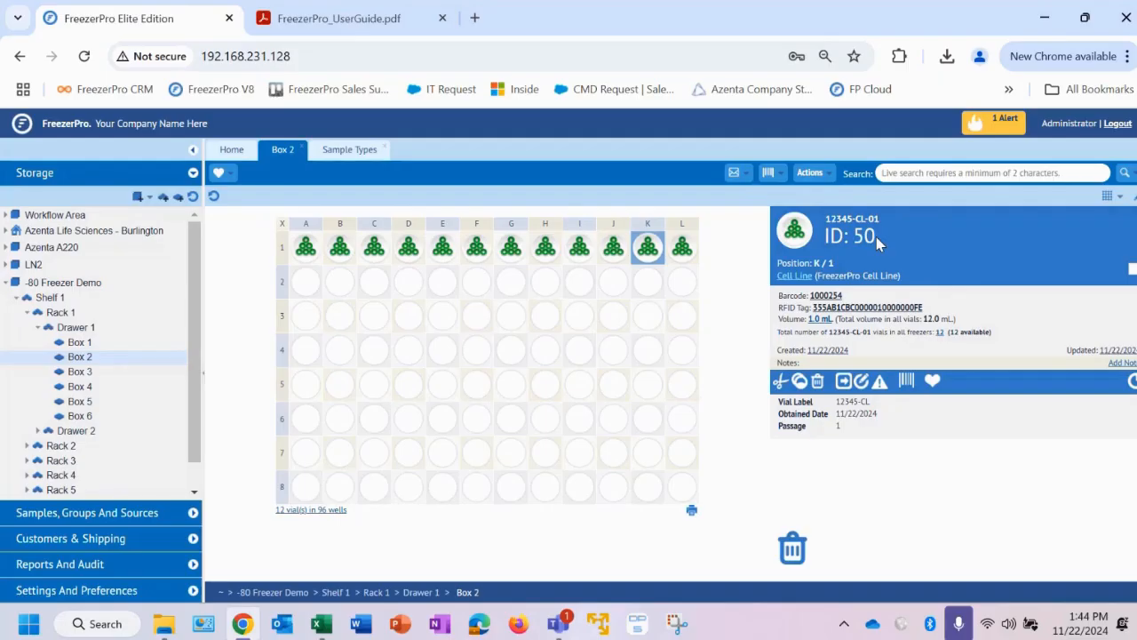
Edit the sample from the vial in K1, set its freezed date to 11/22/2024 and cells in one vial to 100000, and save.
double_click(647, 249)
scroll(502, 354, "down", 3)
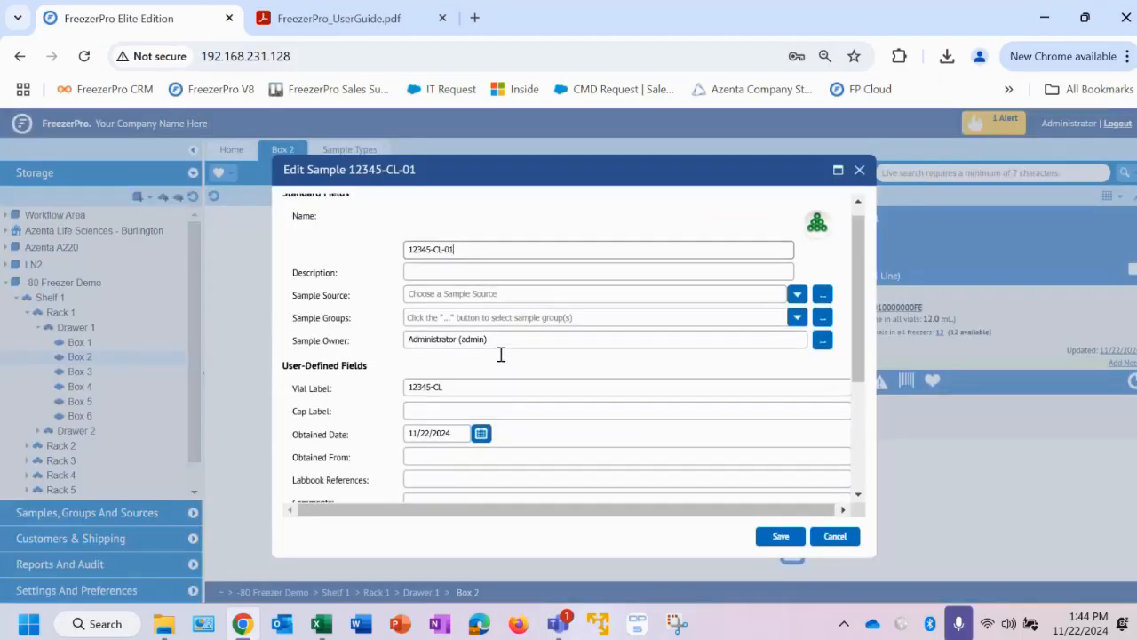
scroll(501, 360, "down", 1)
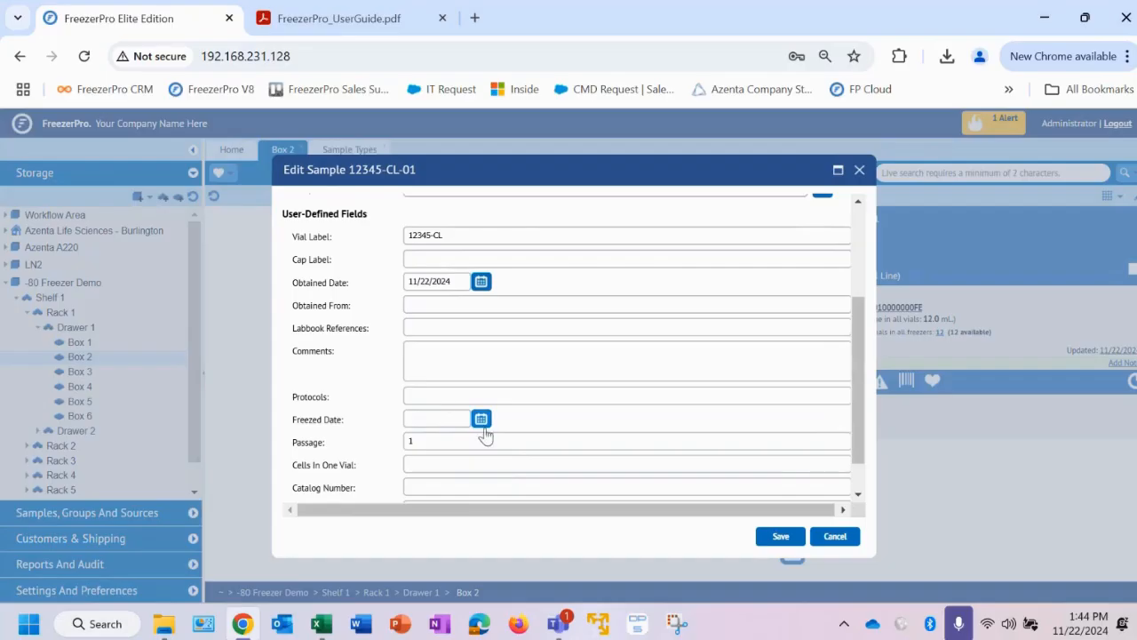
left_click(481, 418)
left_click(462, 539)
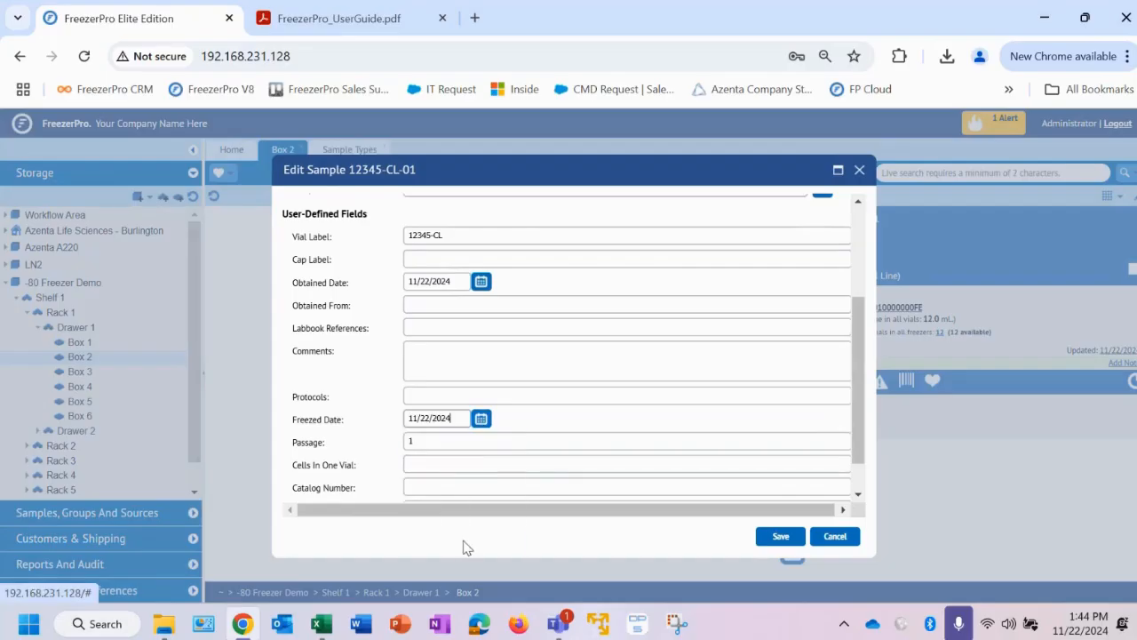
left_click(430, 465)
type("100000")
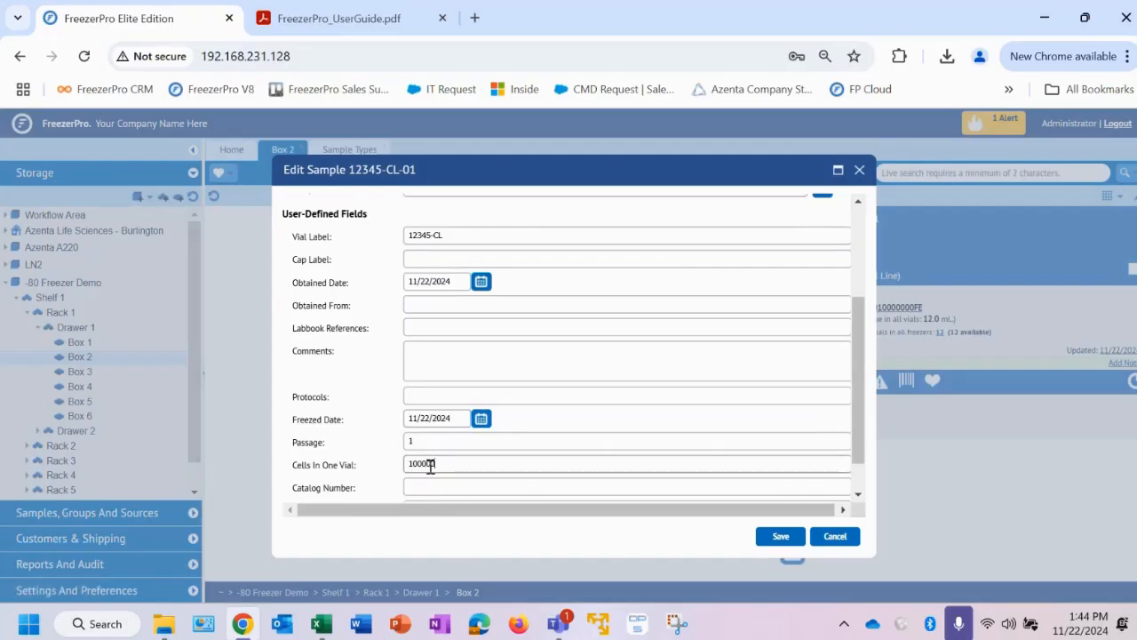
left_click(781, 537)
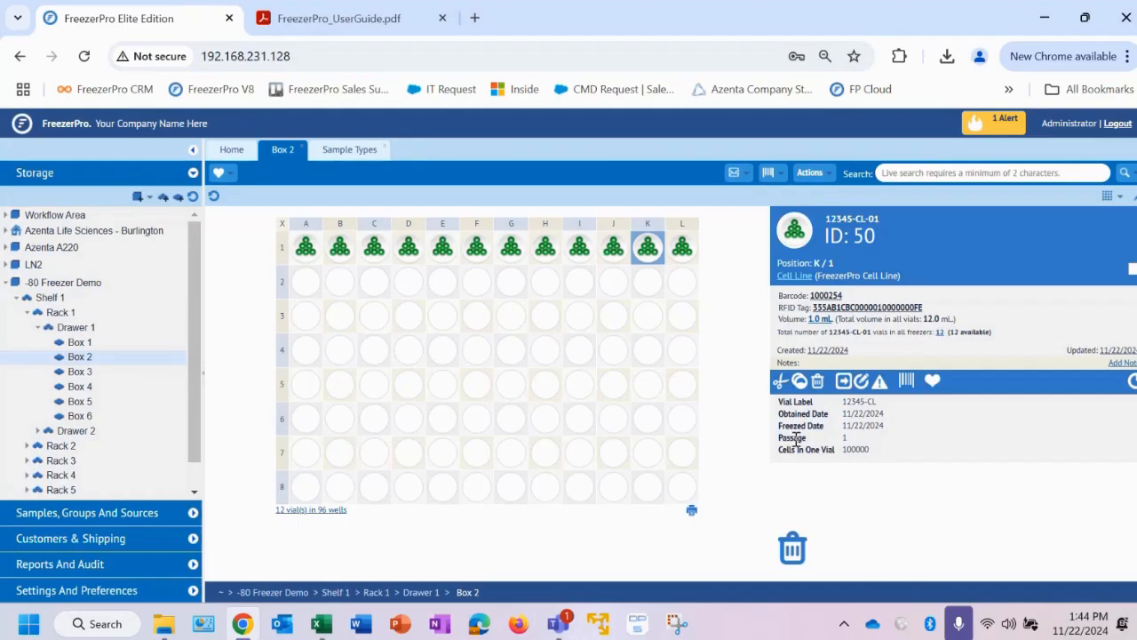
Check the updated details and vial total through the vials in H1, E1 and C1, and review the sample's alert options.
left_click(545, 248)
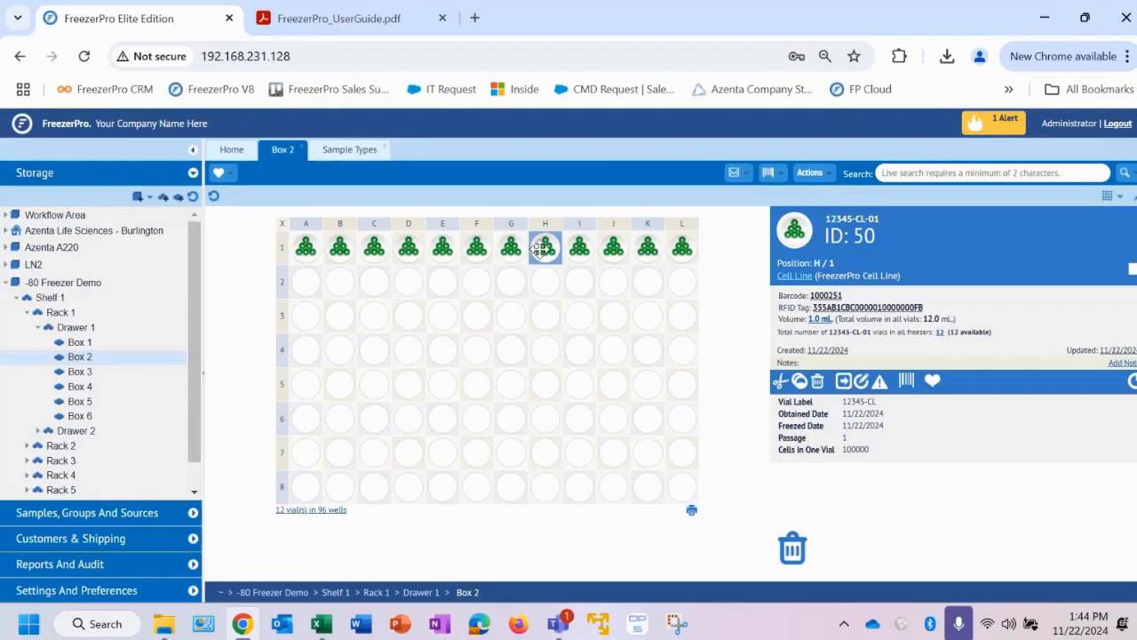
left_click(441, 245)
left_click(372, 248)
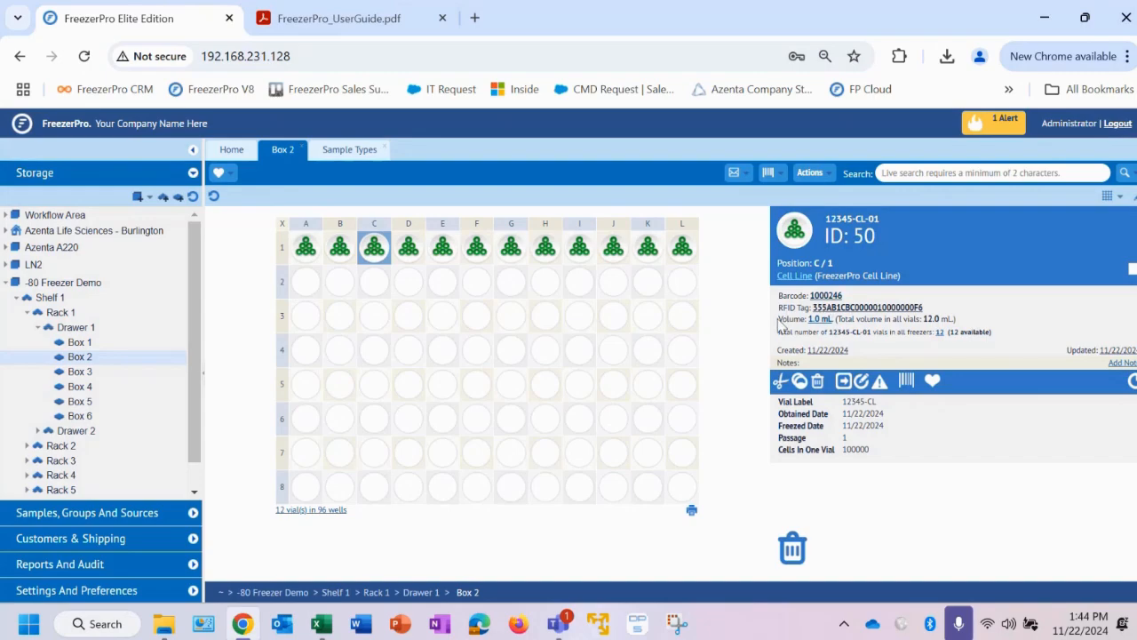
left_click_drag(779, 323, 937, 344)
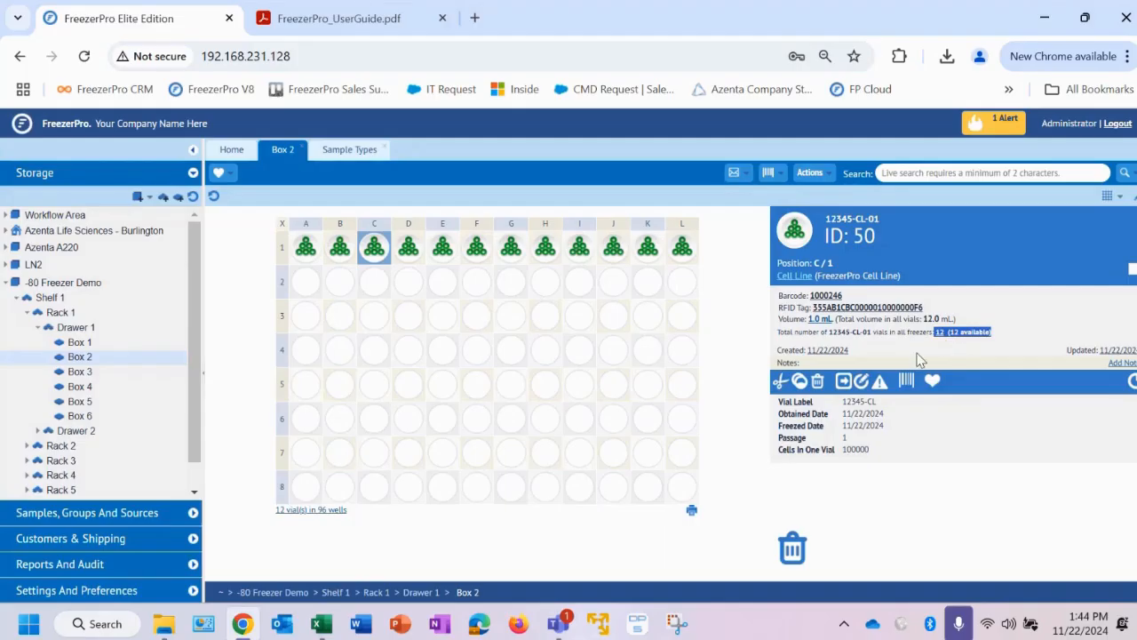
left_click(880, 382)
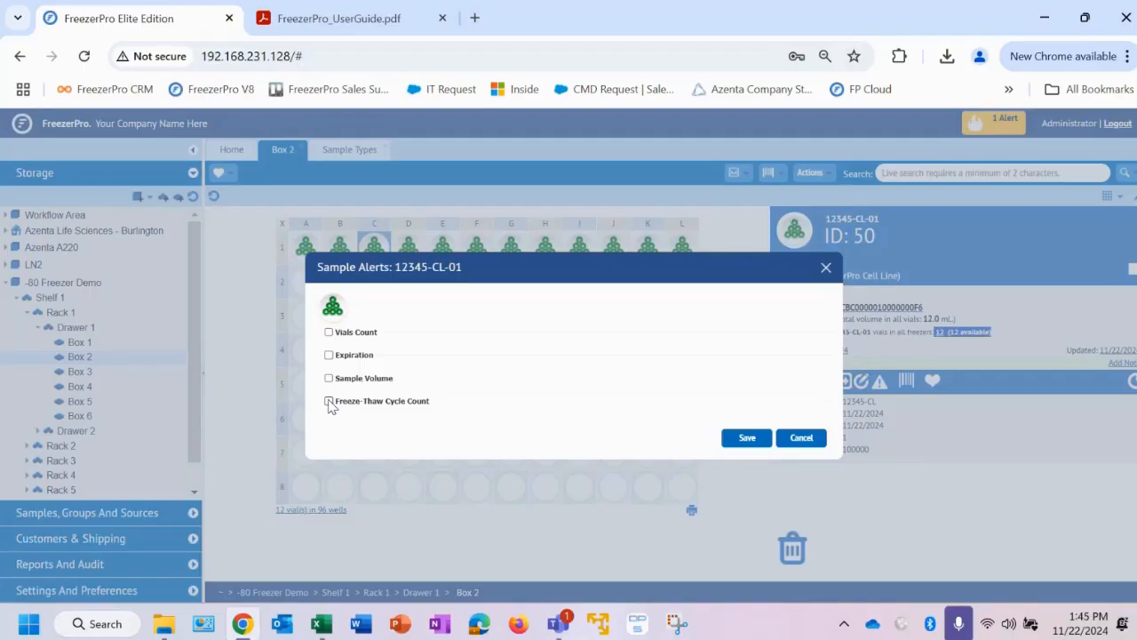
left_click(799, 436)
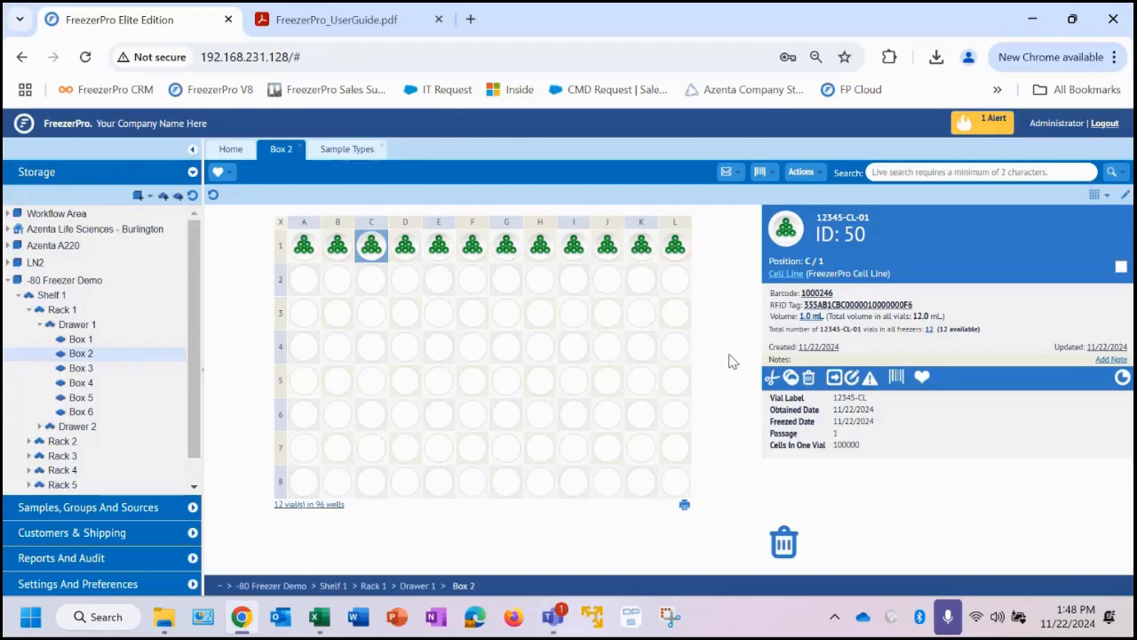
Inspect the barcode and RFID search window for vials and close it without searching.
left_click(763, 174)
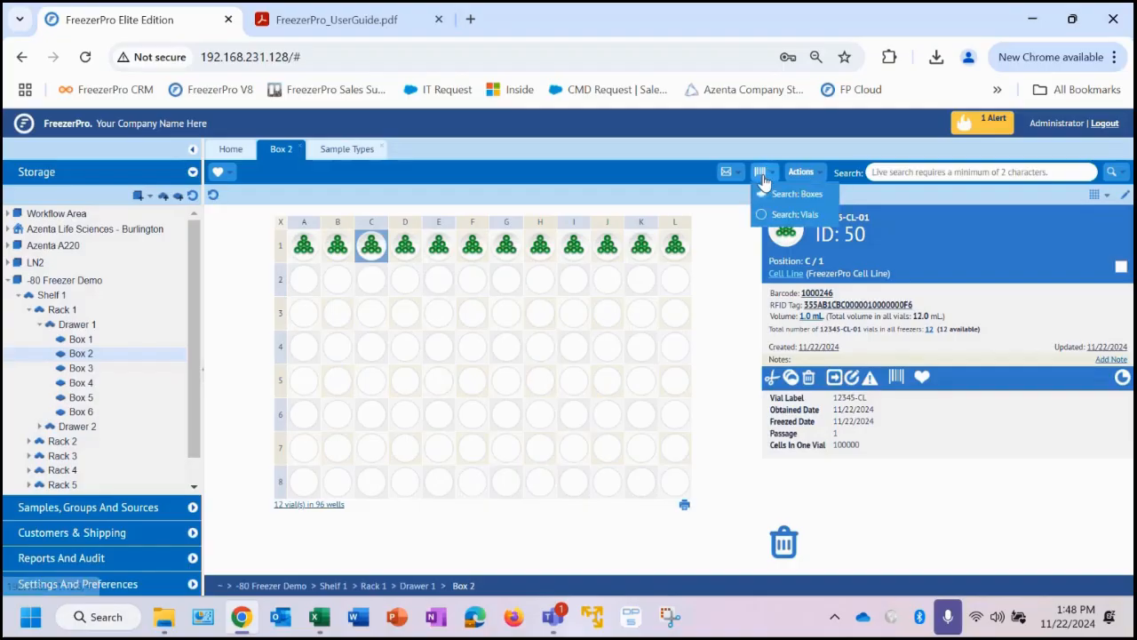
left_click(807, 215)
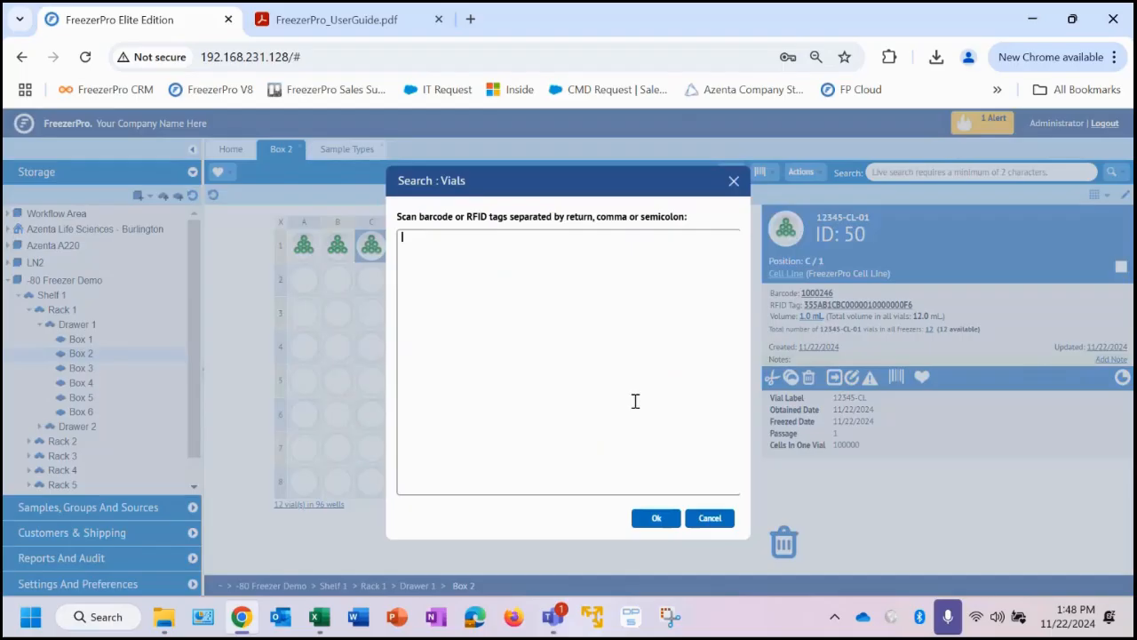
left_click(733, 184)
Search for 12345 and open the vial list of sample 12345-CL-02 from the results.
left_click(912, 172)
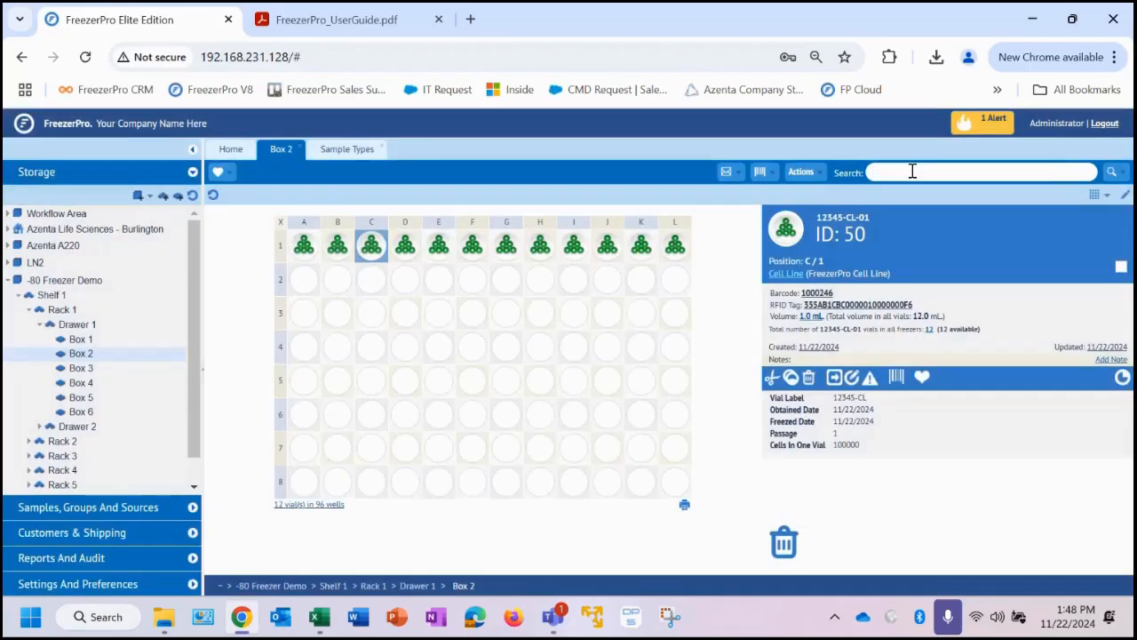
type("12345")
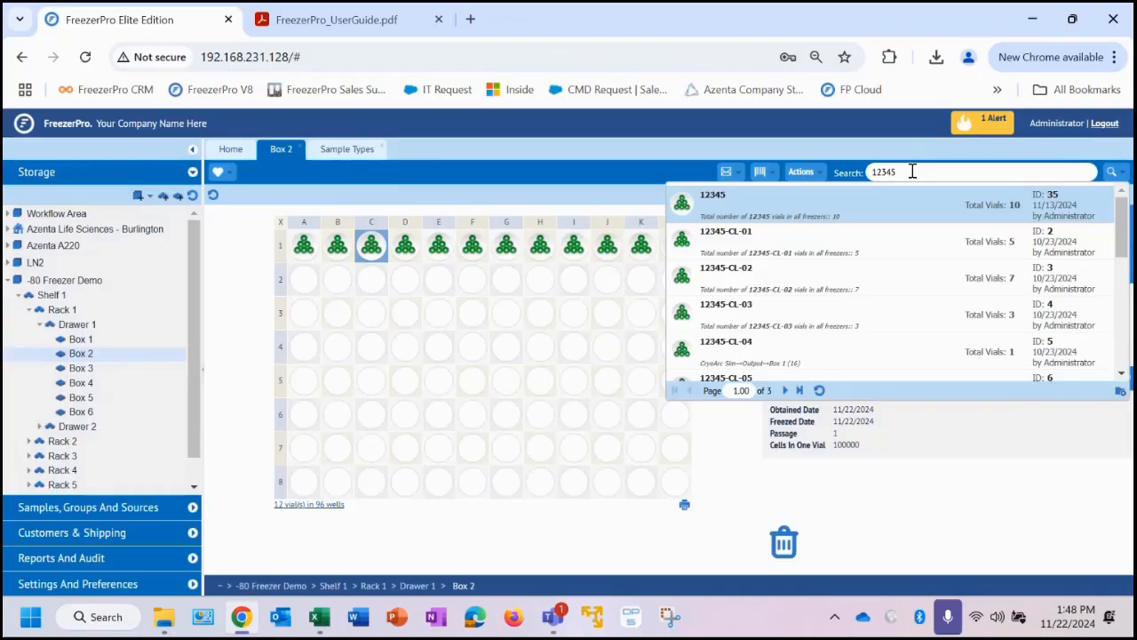
left_click(876, 292)
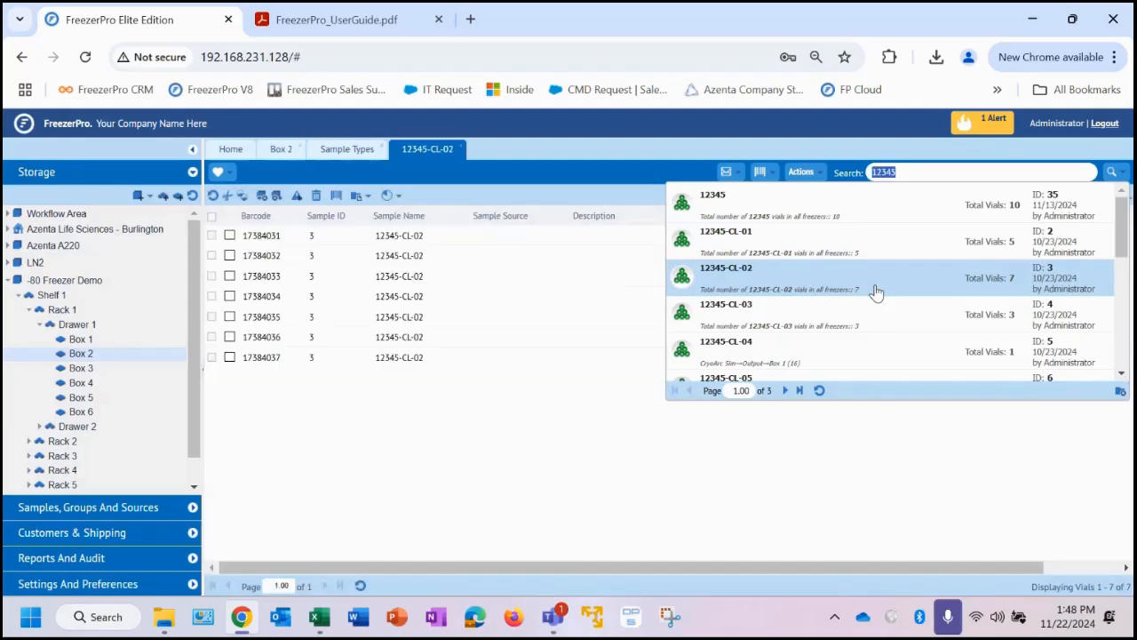
left_click(1109, 151)
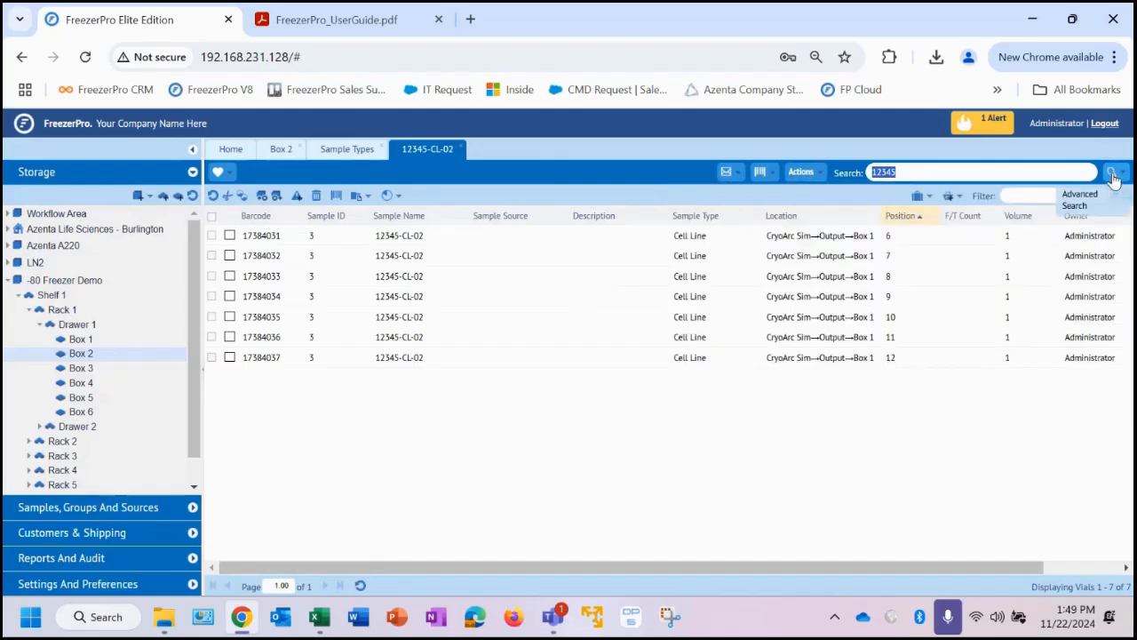
Open the advanced sample search, add three extra criteria rows, and remove them again.
left_click(1112, 175)
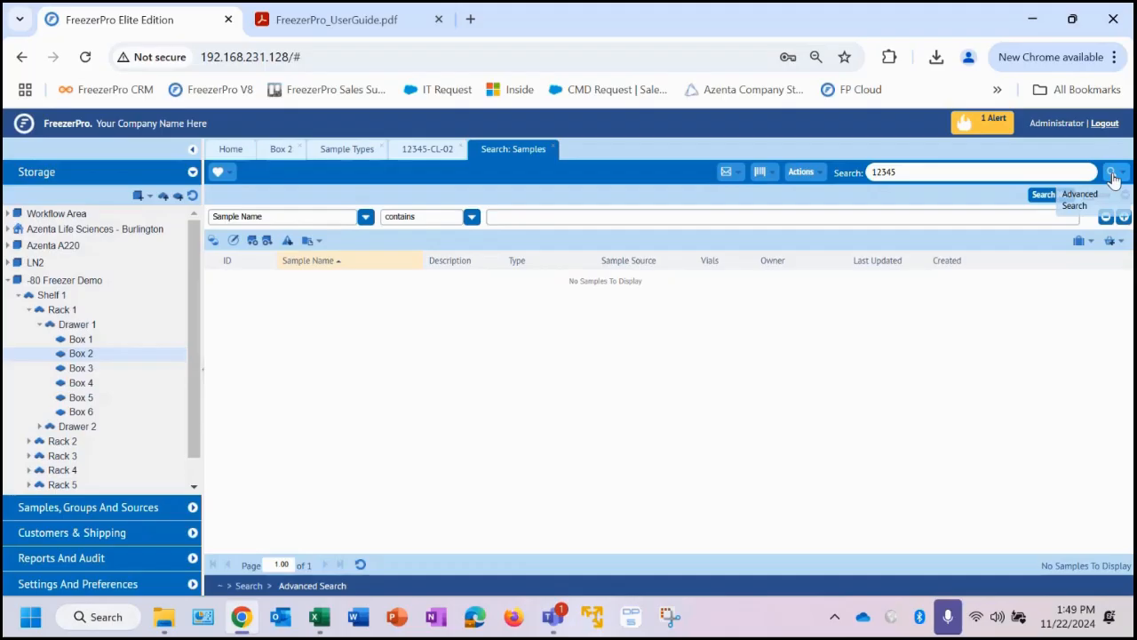
left_click(1124, 217)
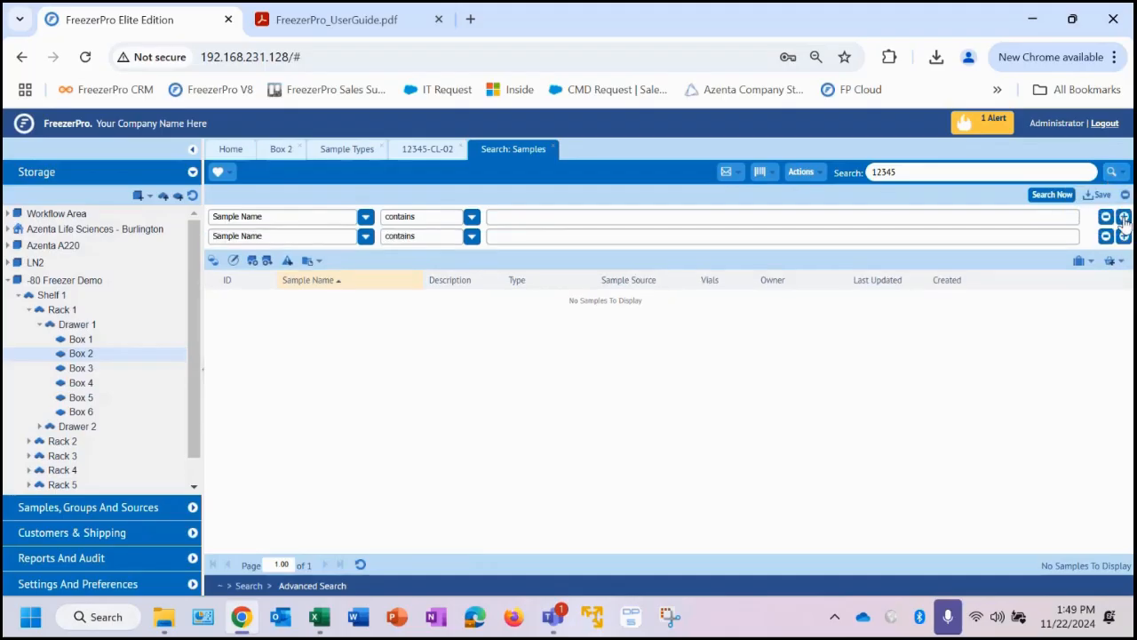
left_click(1124, 217)
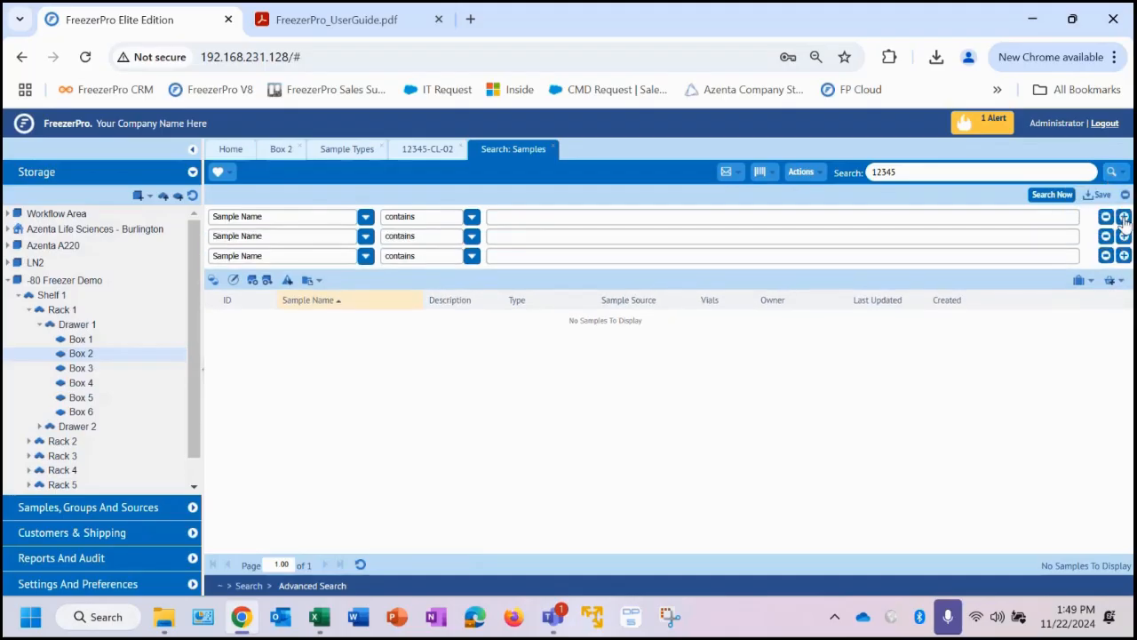
left_click(1124, 218)
left_click(1106, 235)
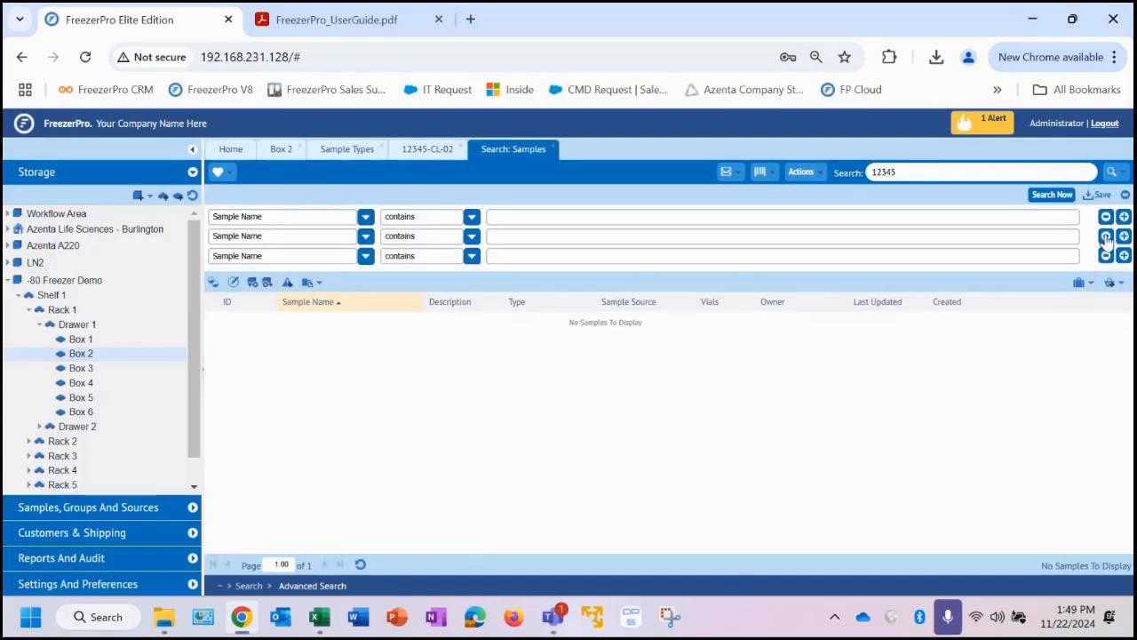
left_click(1105, 236)
left_click(1105, 236)
Review the searchable sample fields and search for samples whose Sample Name contains 12345-CL.
left_click(365, 217)
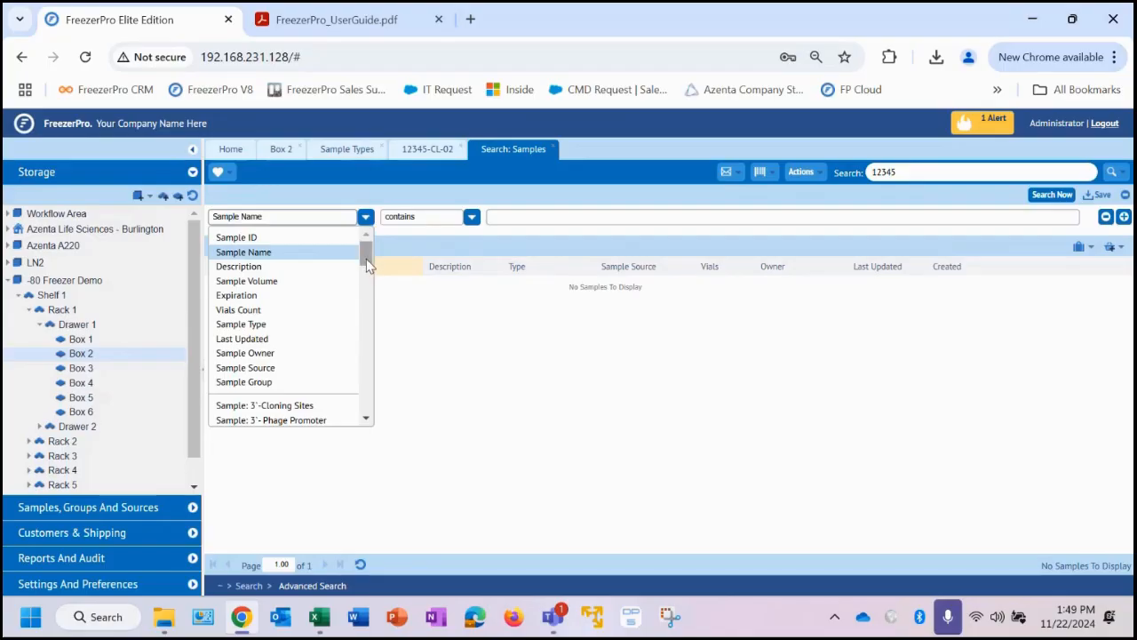
left_click_drag(366, 258, 367, 312)
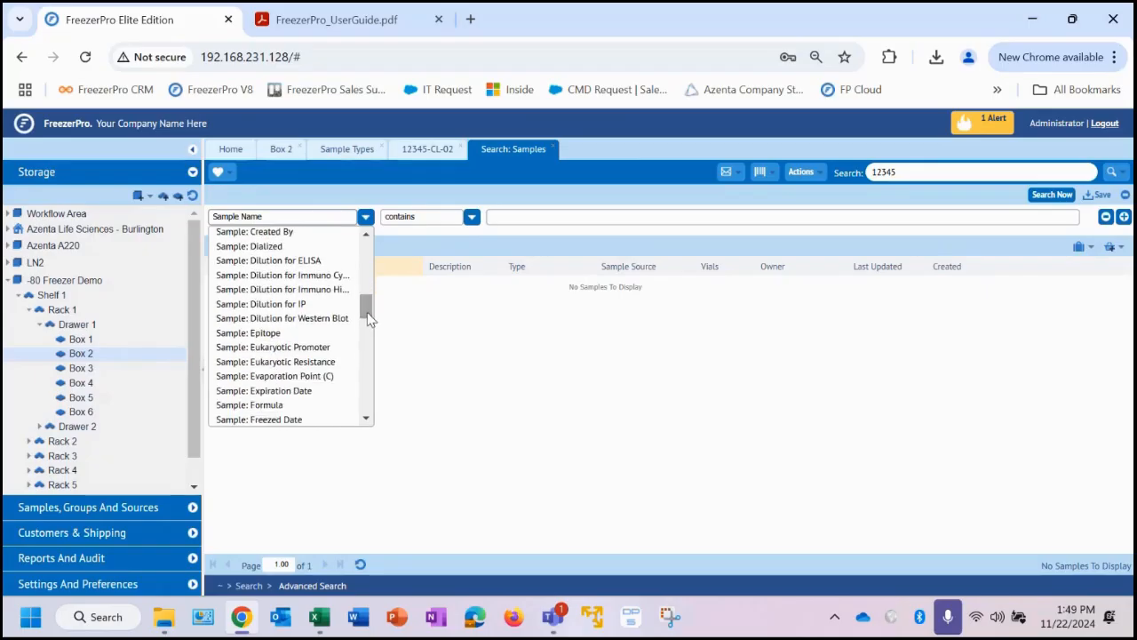
left_click(553, 216)
type("12")
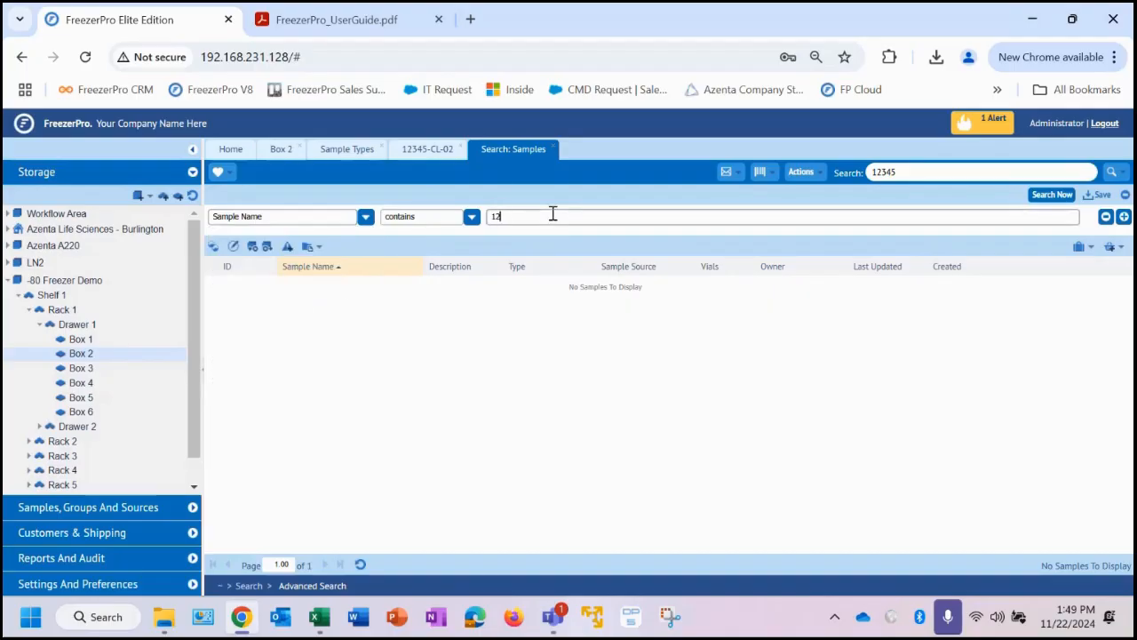
type("345-CL")
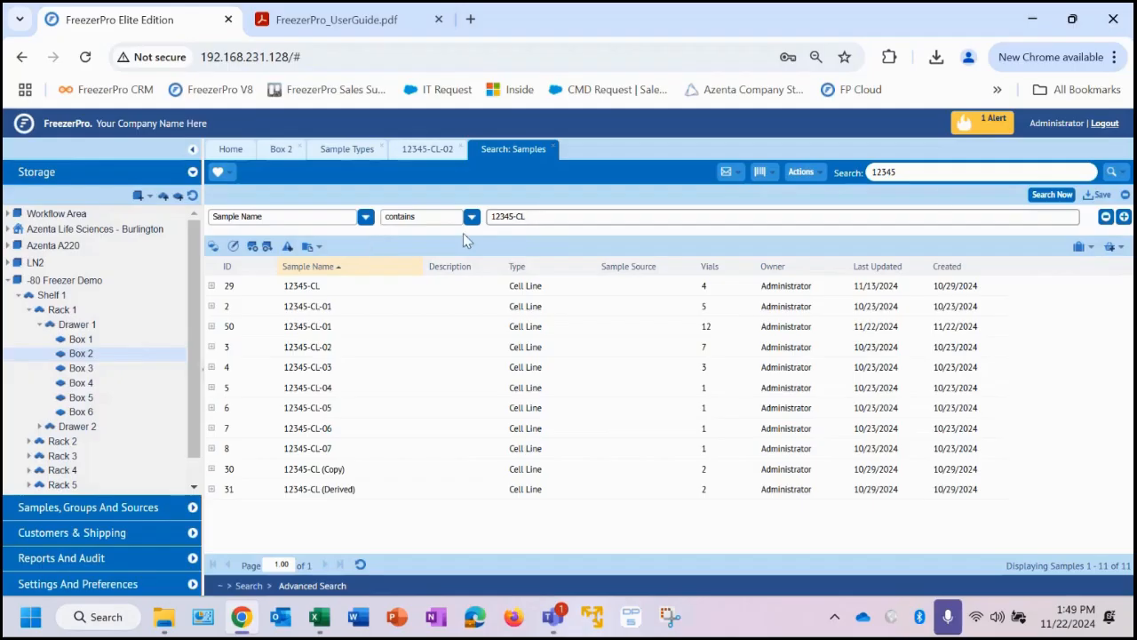
Switch the advanced search to vials and search for those whose Sample Name contains 12345-CL.
left_click(1124, 173)
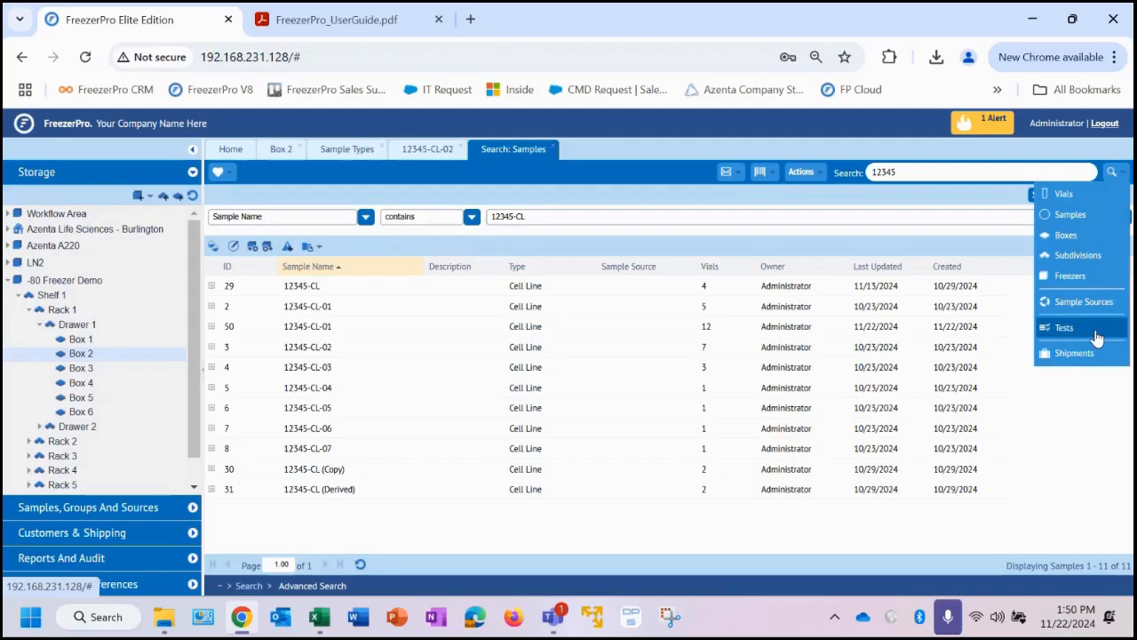
left_click(1082, 198)
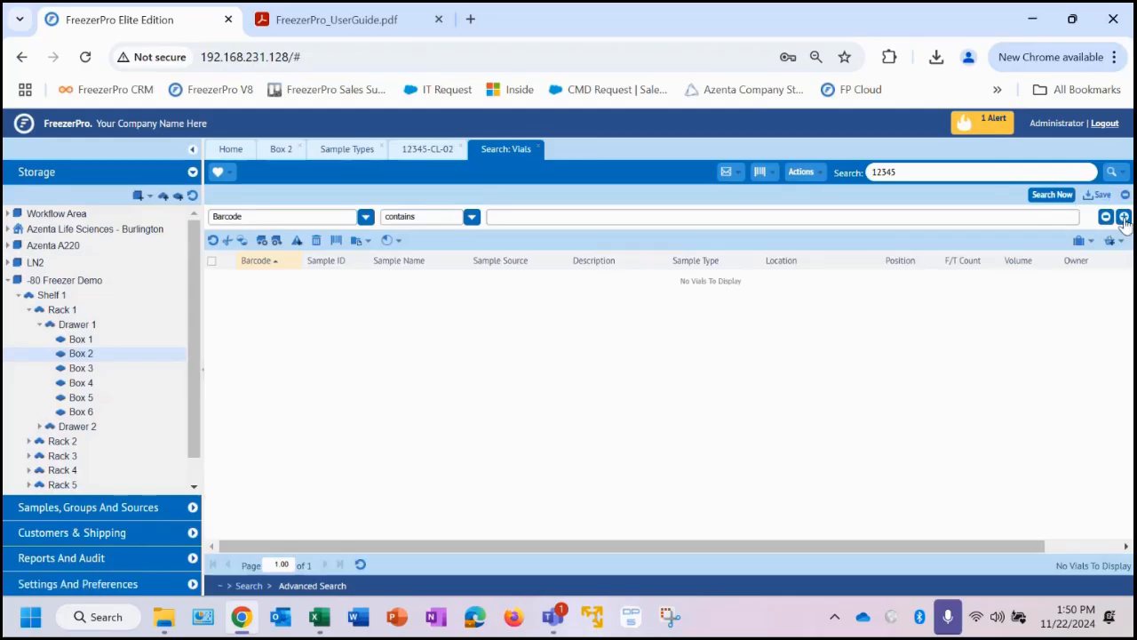
left_click(365, 216)
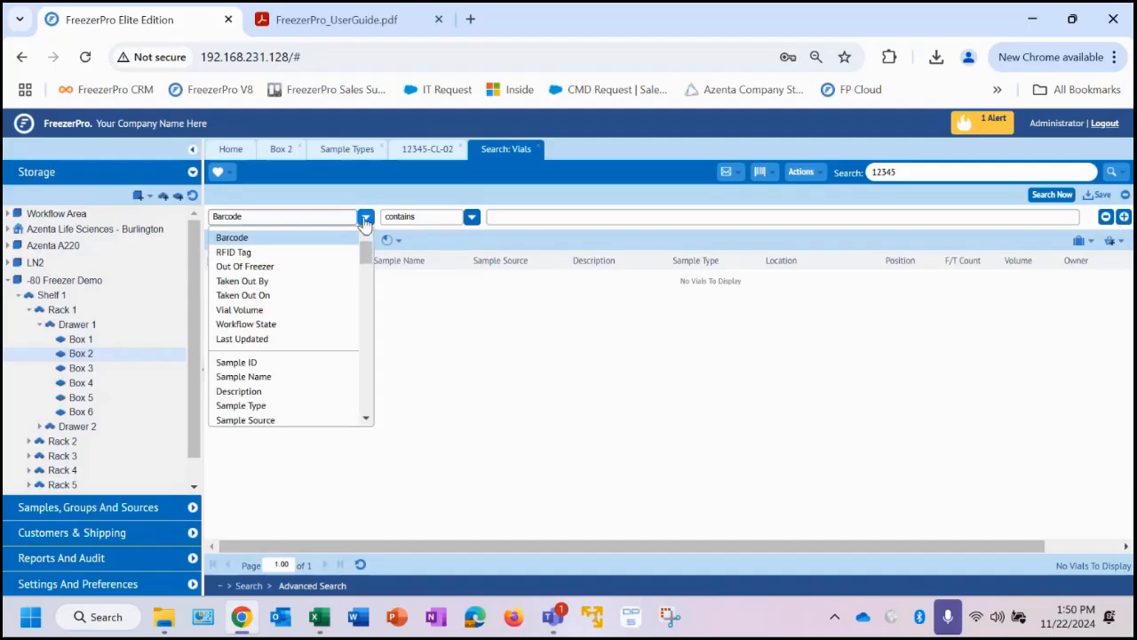
left_click(317, 382)
left_click(529, 216)
type("123")
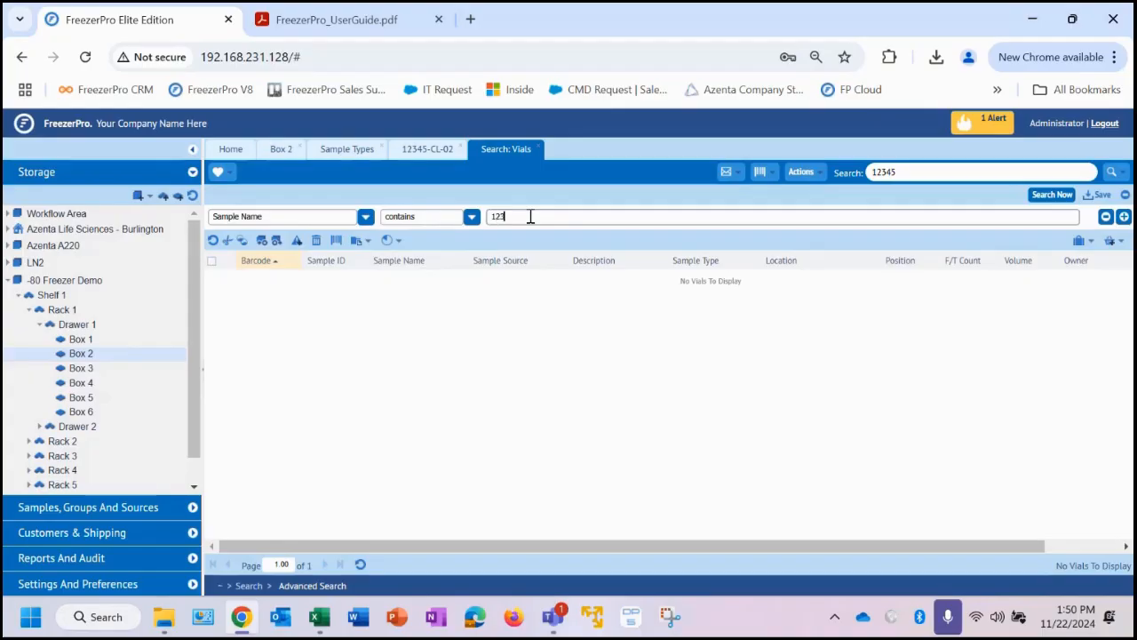
type("45-CL")
key("Return")
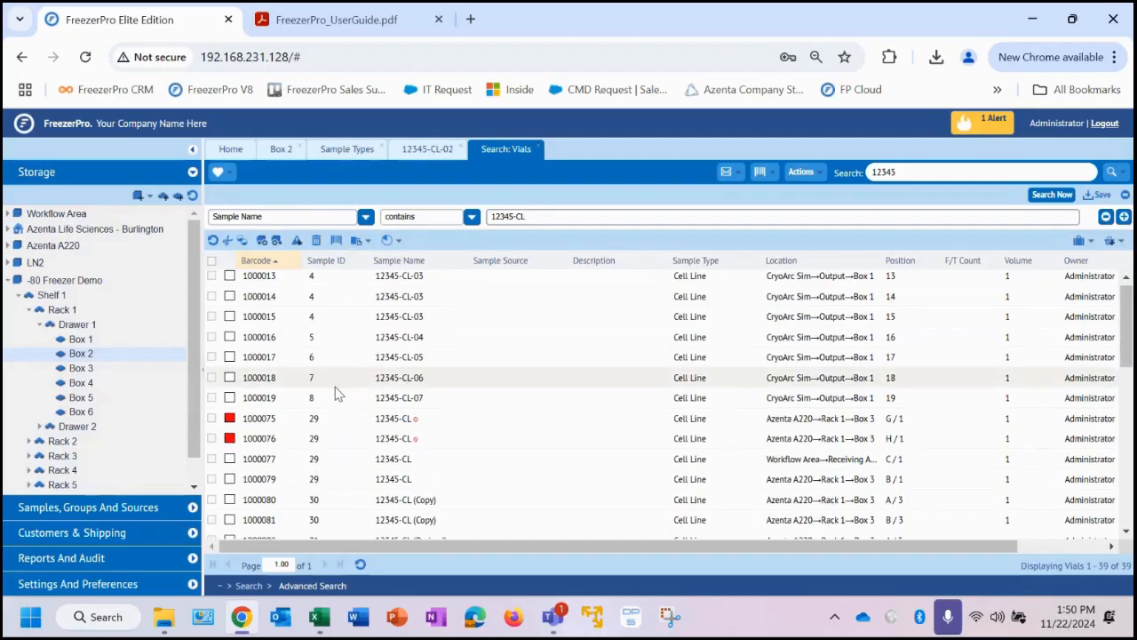
Select the vials with barcodes 1000081, 1000083 and 1000246 in the search results.
scroll(338, 391, "down", 3)
scroll(337, 391, "down", 2)
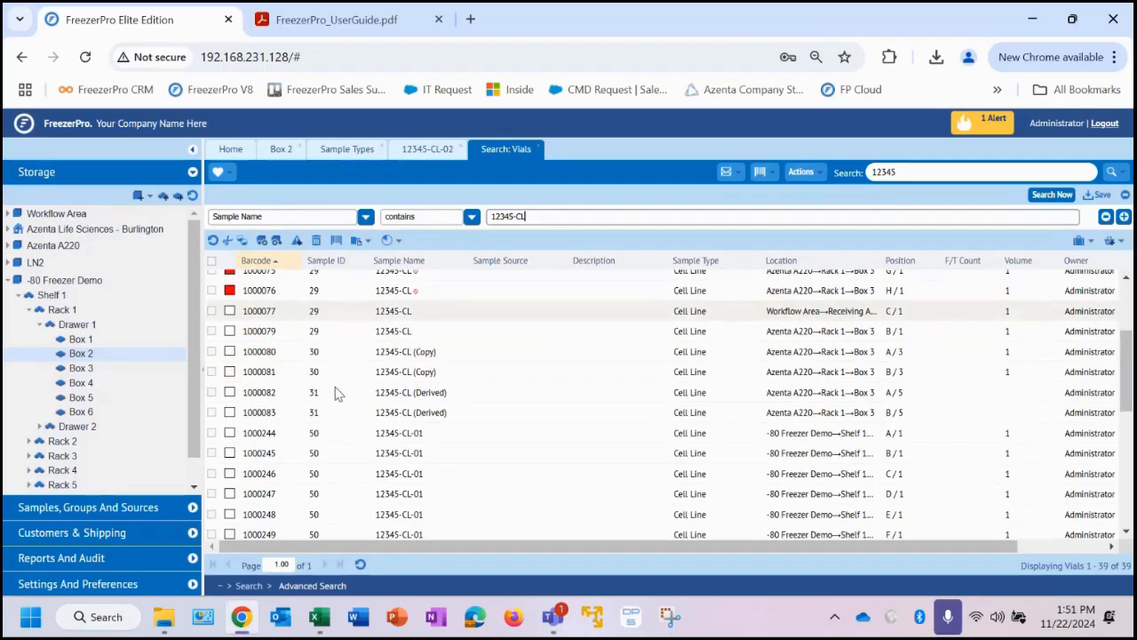
left_click(211, 371)
left_click(211, 412)
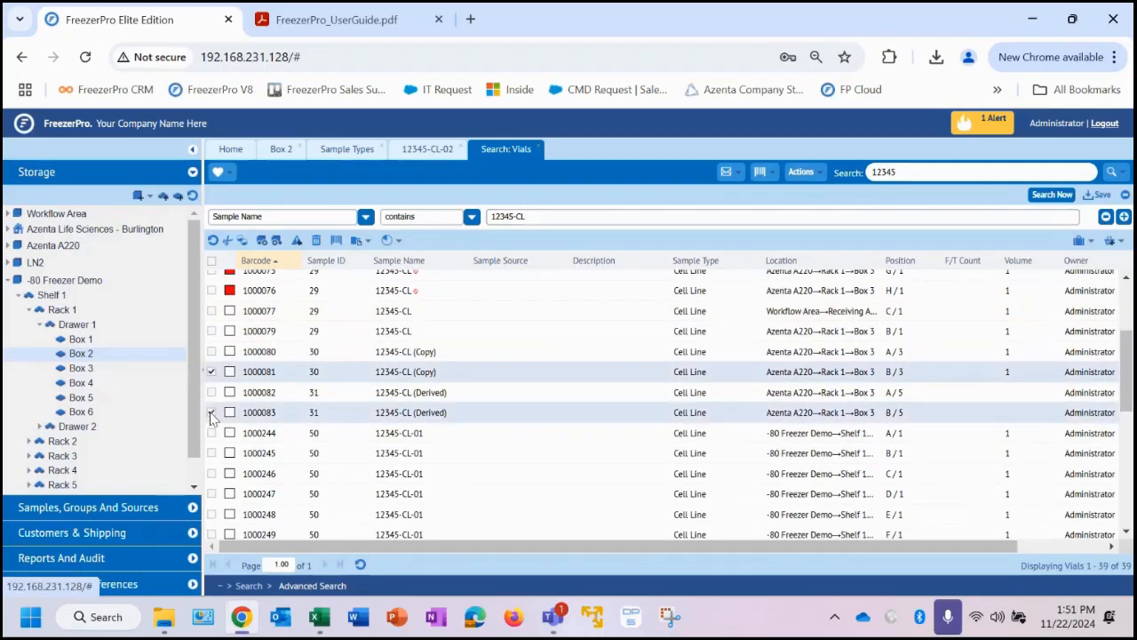
left_click(212, 474)
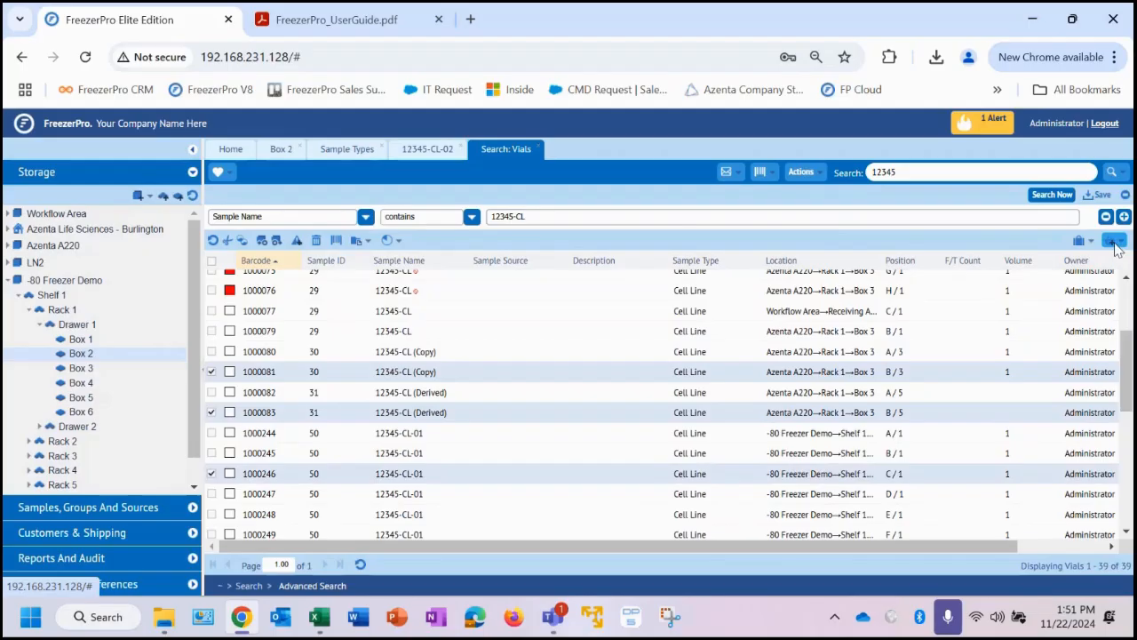
Create a new pick list named PL 11/22 and add the selected vials to it.
left_click(1116, 242)
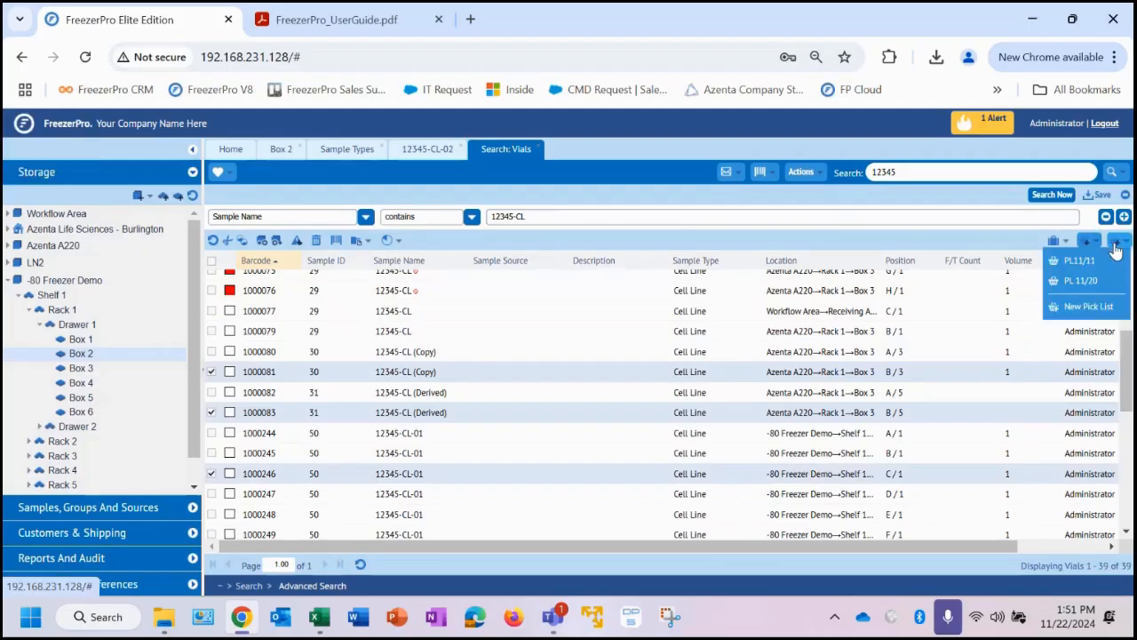
left_click(1097, 307)
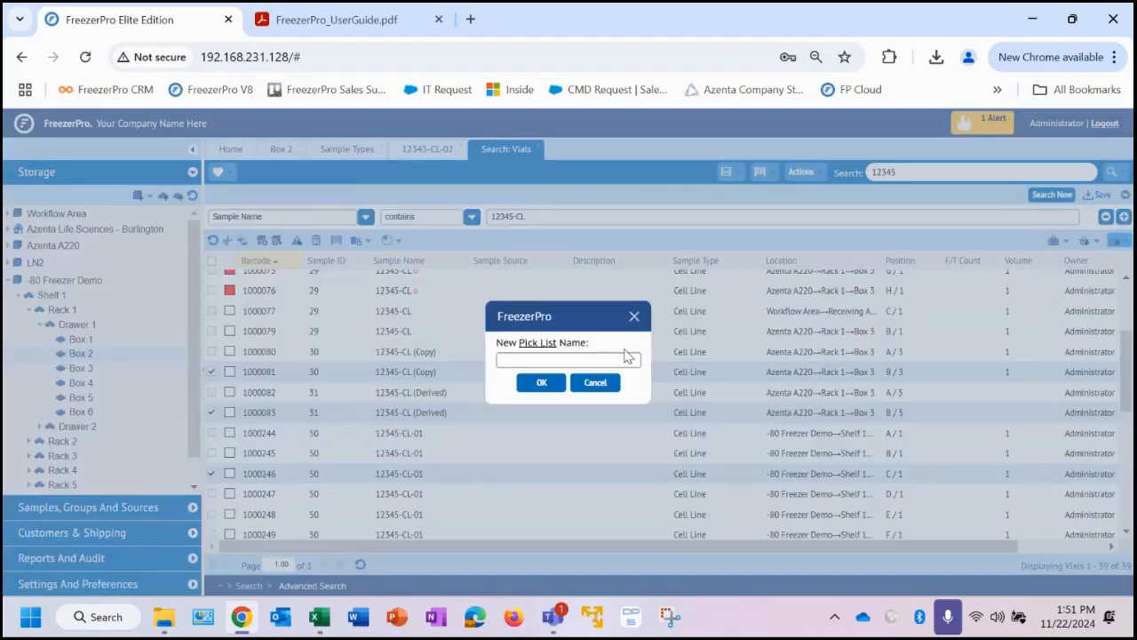
type("PL 11/22")
left_click(538, 384)
left_click(1110, 246)
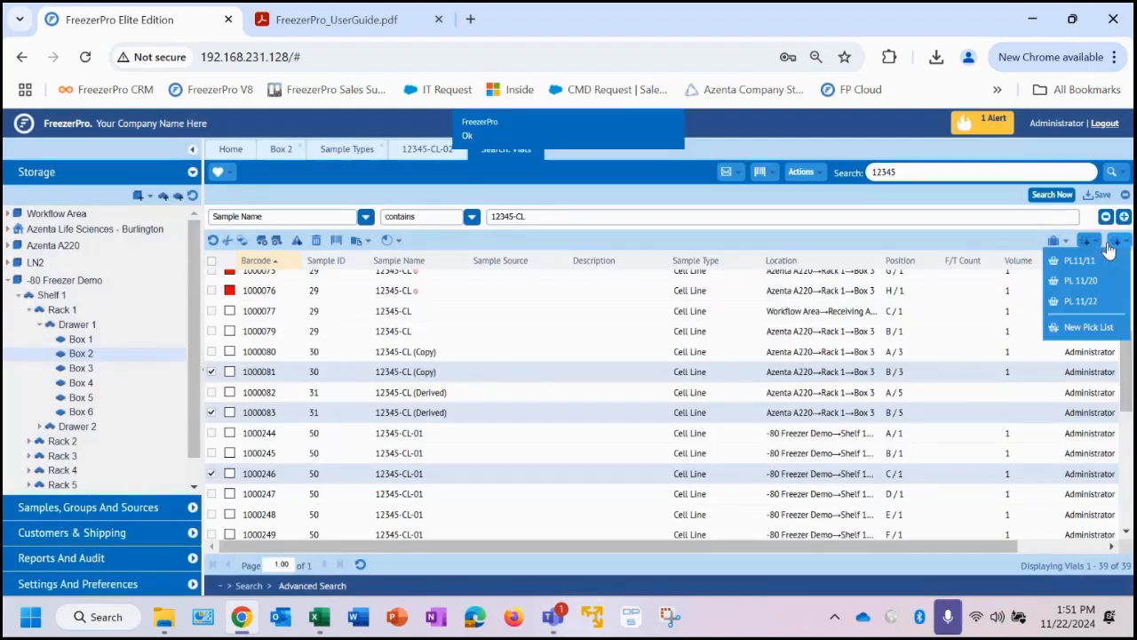
left_click(1080, 300)
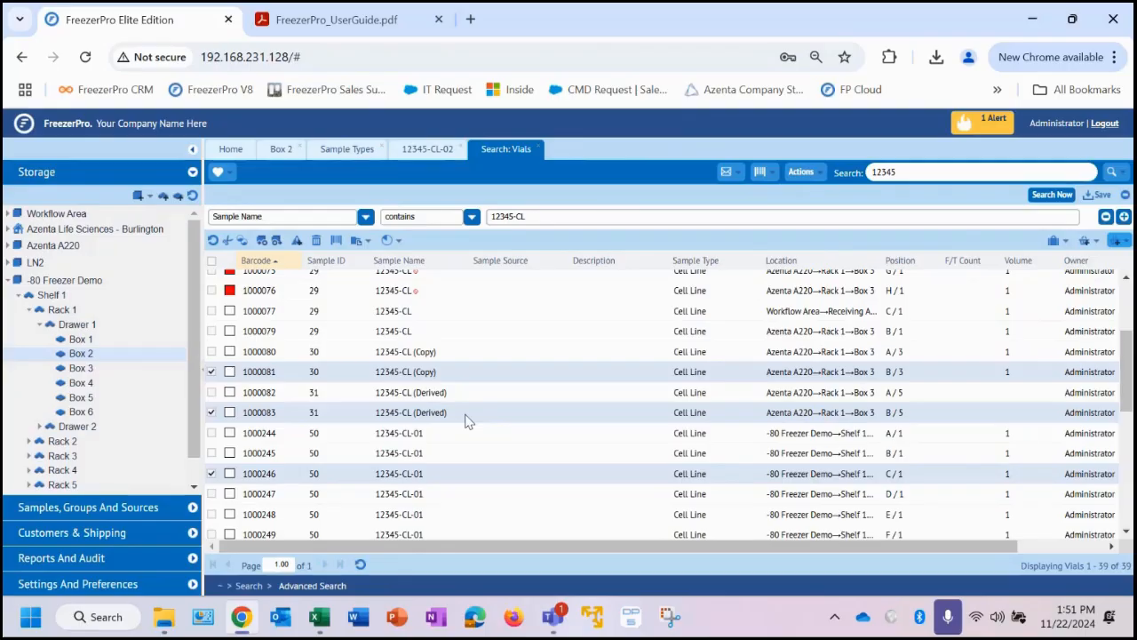
Open the PL 11/22 pick list to view its vials, and bring up its sharing settings for choosing users.
left_click(97, 510)
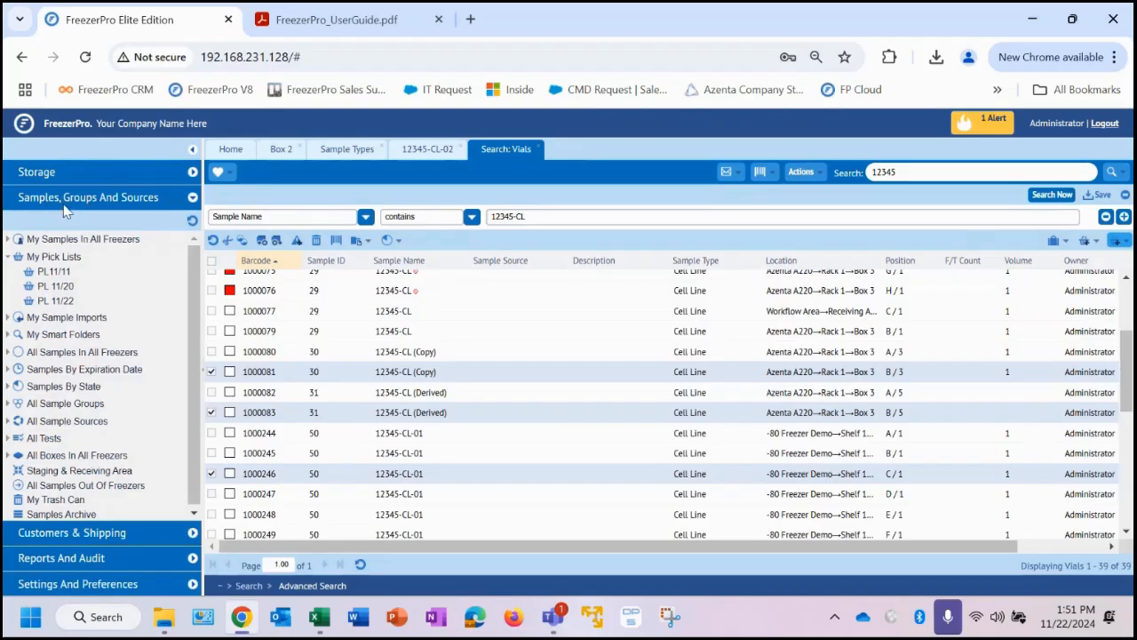
left_click(55, 302)
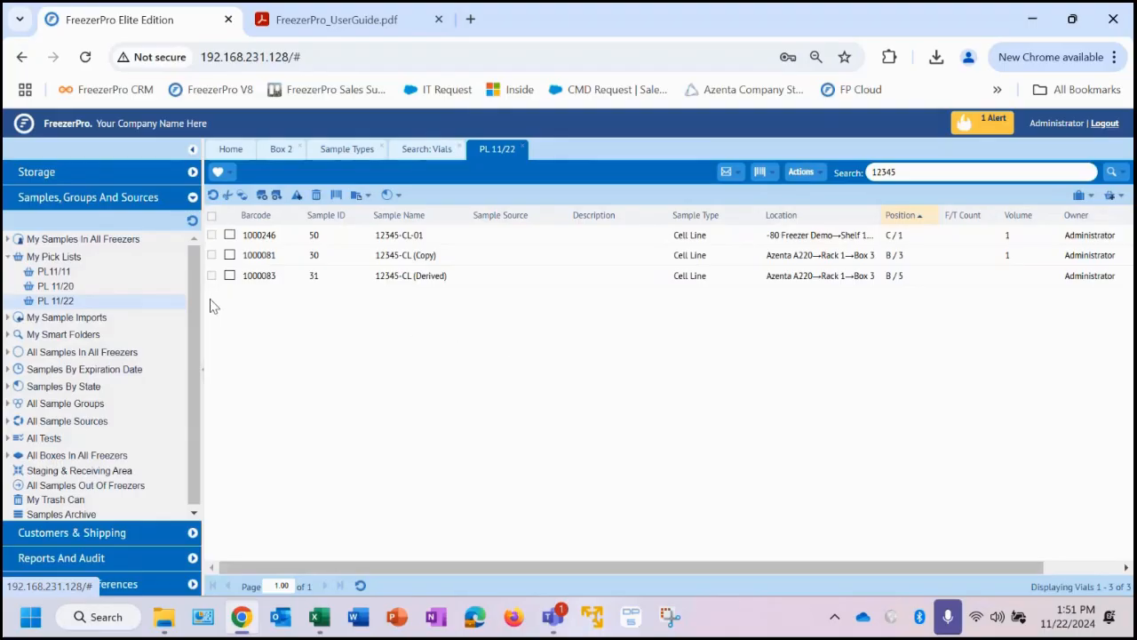
right_click(73, 302)
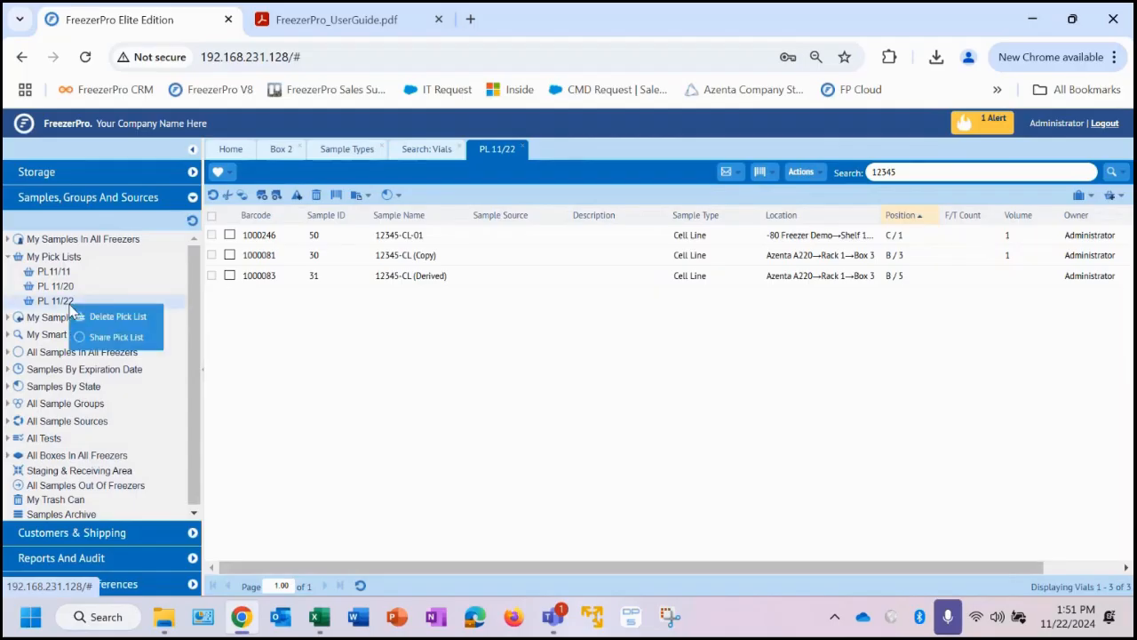
left_click(128, 341)
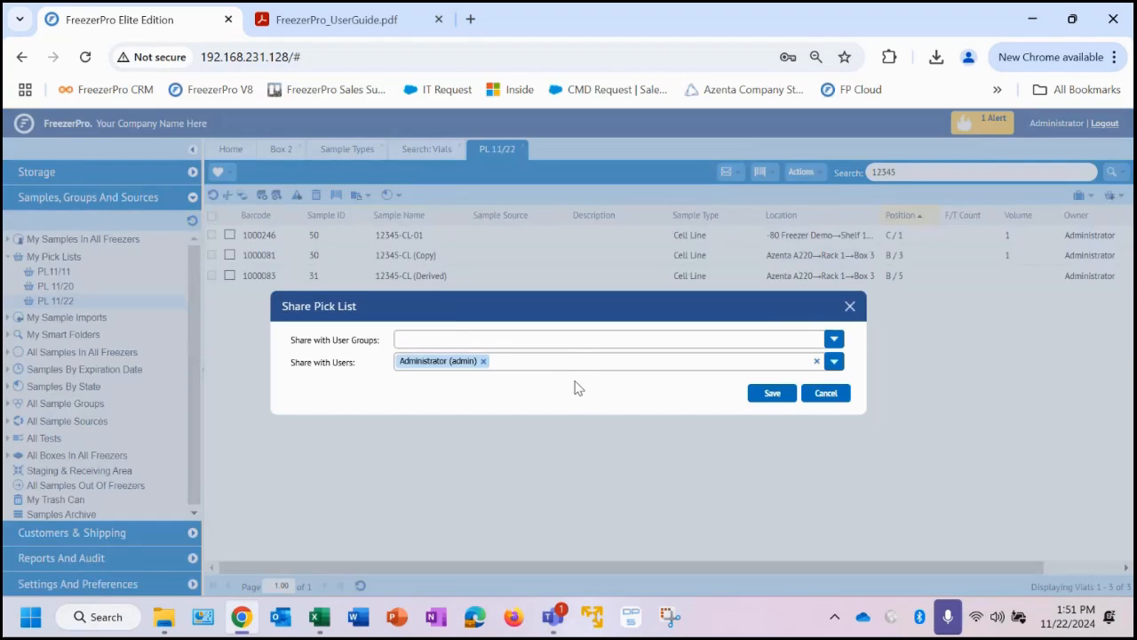
left_click(534, 359)
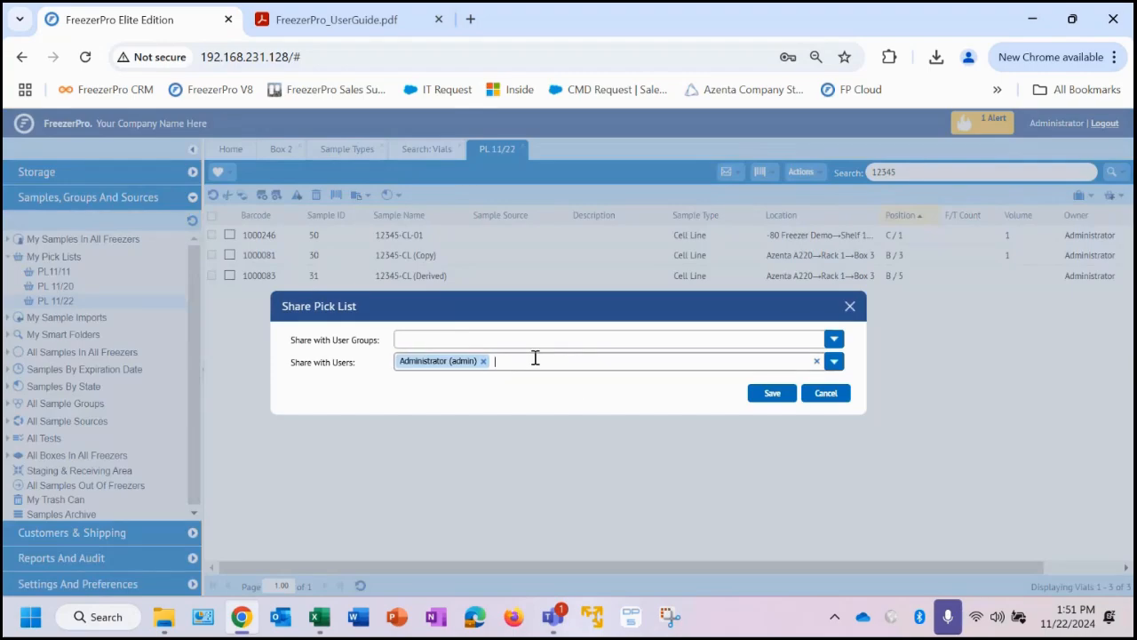